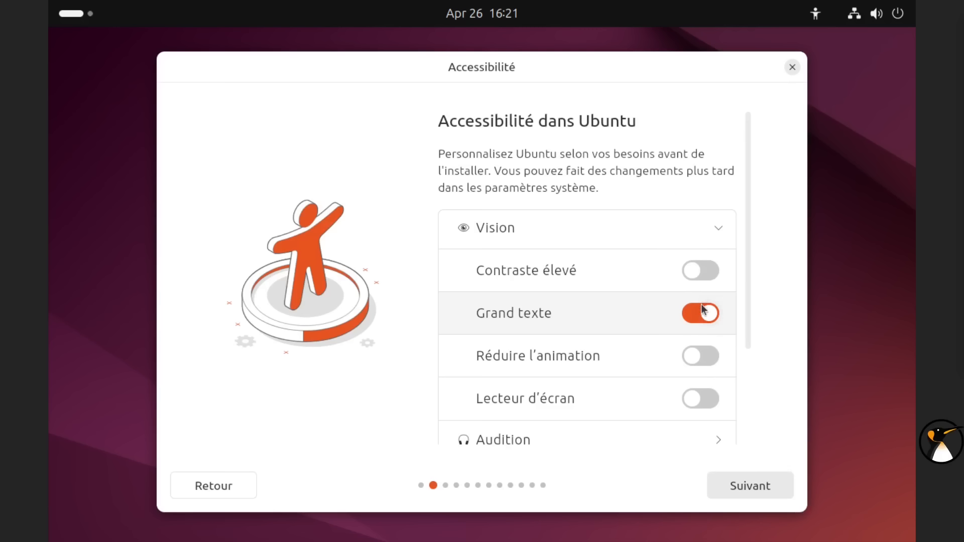
Turn off the Grand texte accessibility option, collapse the Vision settings and continue to the keyboard layout.
click(702, 312)
click(725, 221)
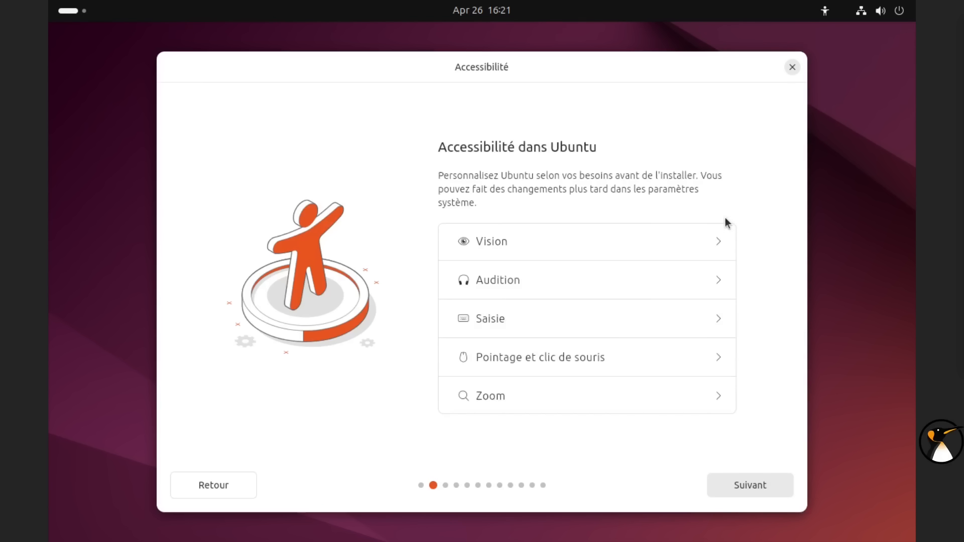
click(758, 484)
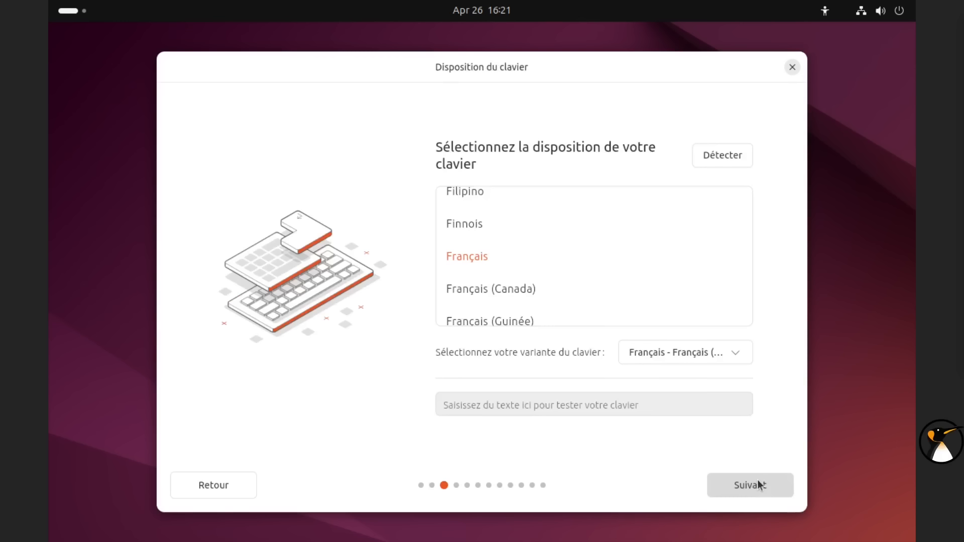
Accept the Français keyboard layout, the wired internet connection and the Installer Ubuntu option.
click(756, 486)
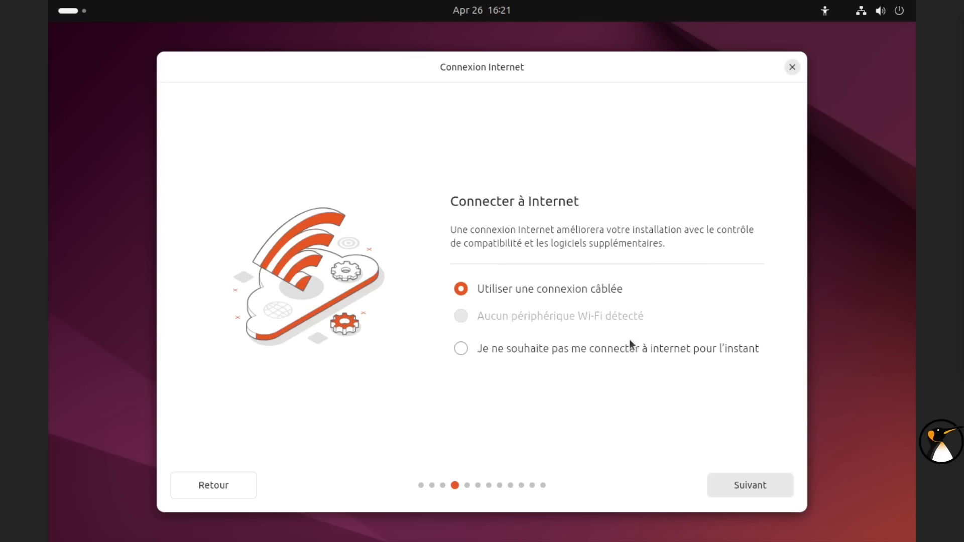
click(745, 481)
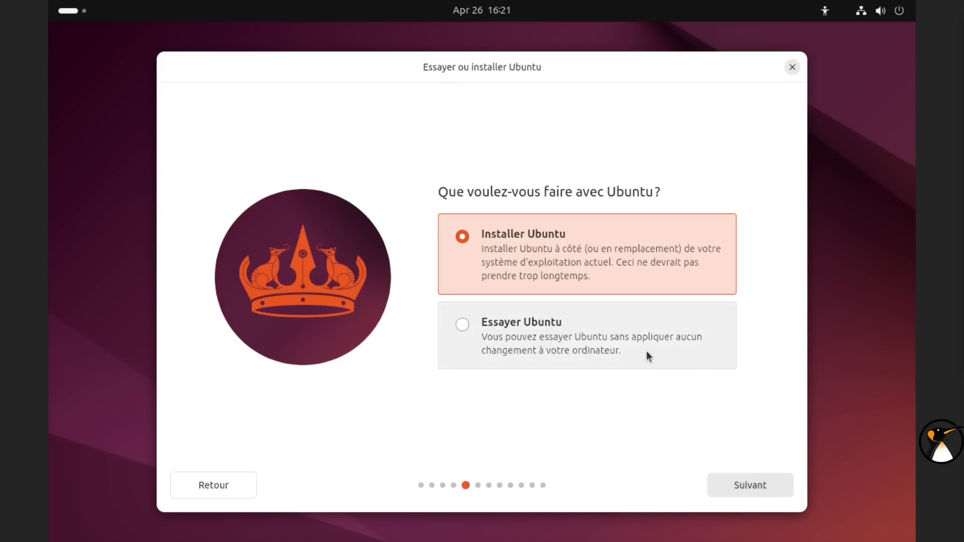
click(741, 483)
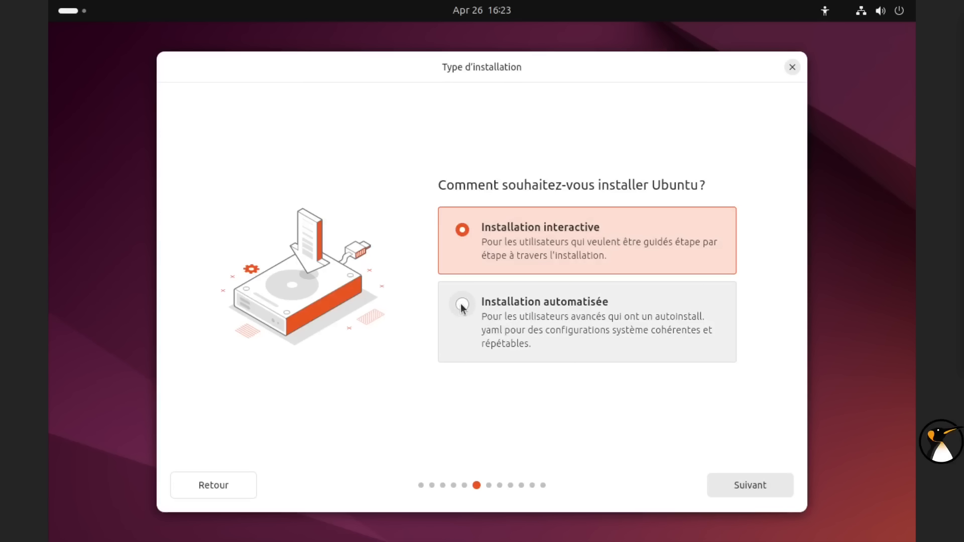
click(462, 306)
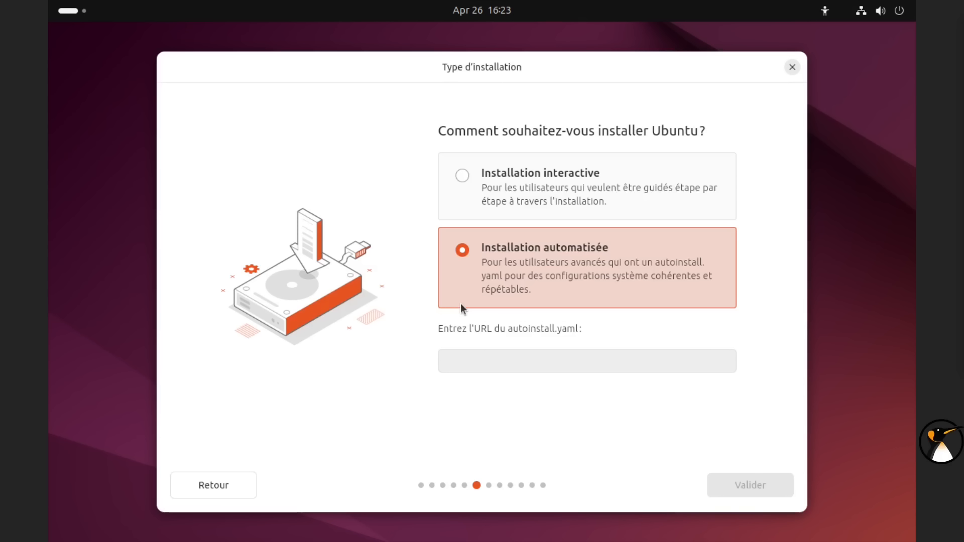
click(528, 360)
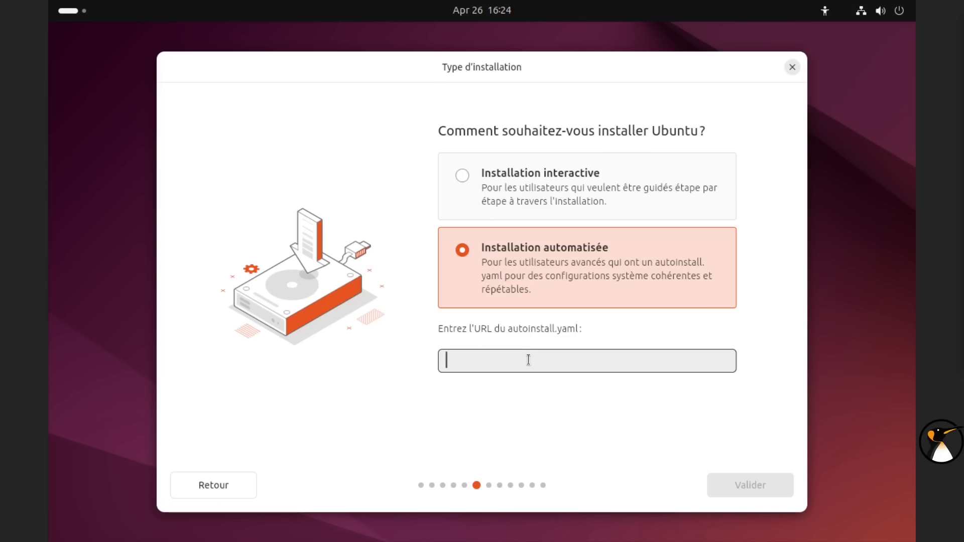
click(580, 210)
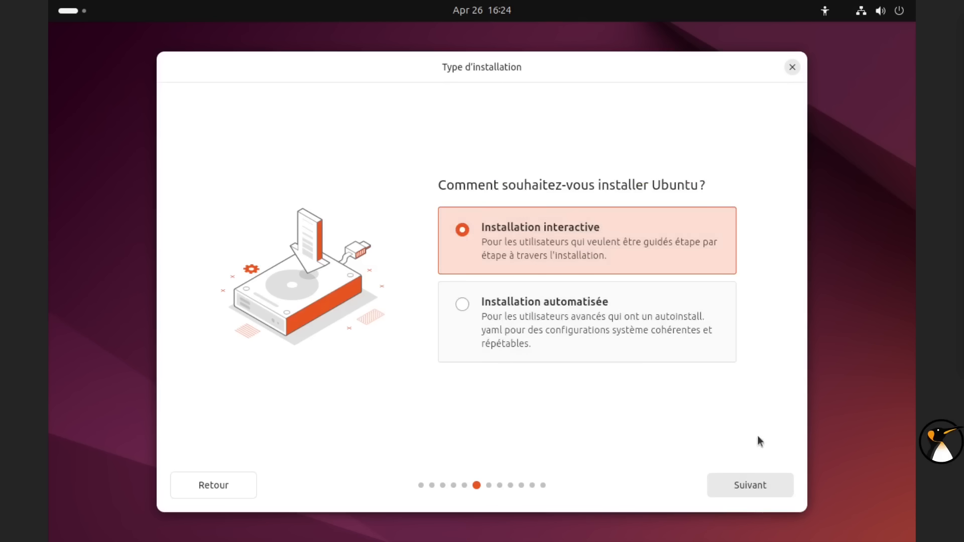
Proceed with Installation interactive and confirm Installation par défaut as the set of applications.
click(751, 486)
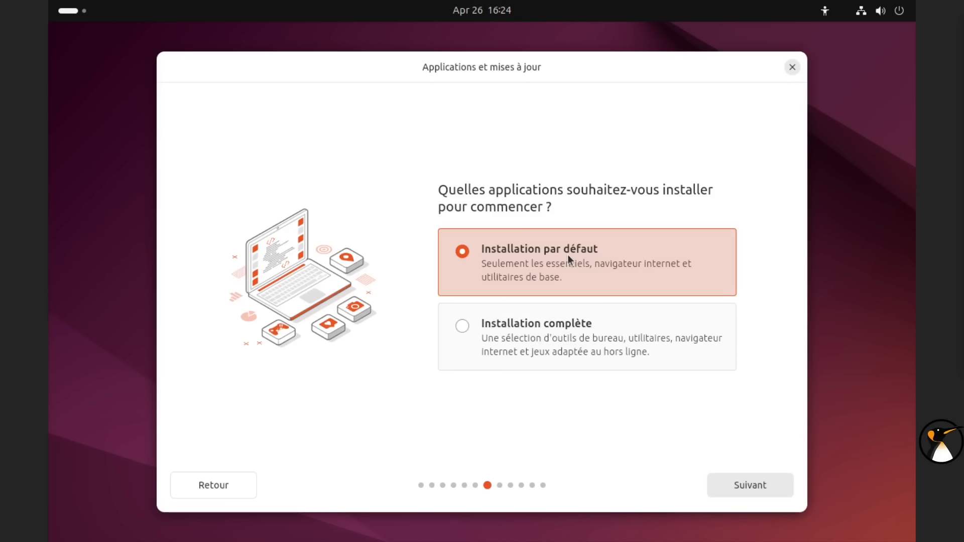
click(543, 325)
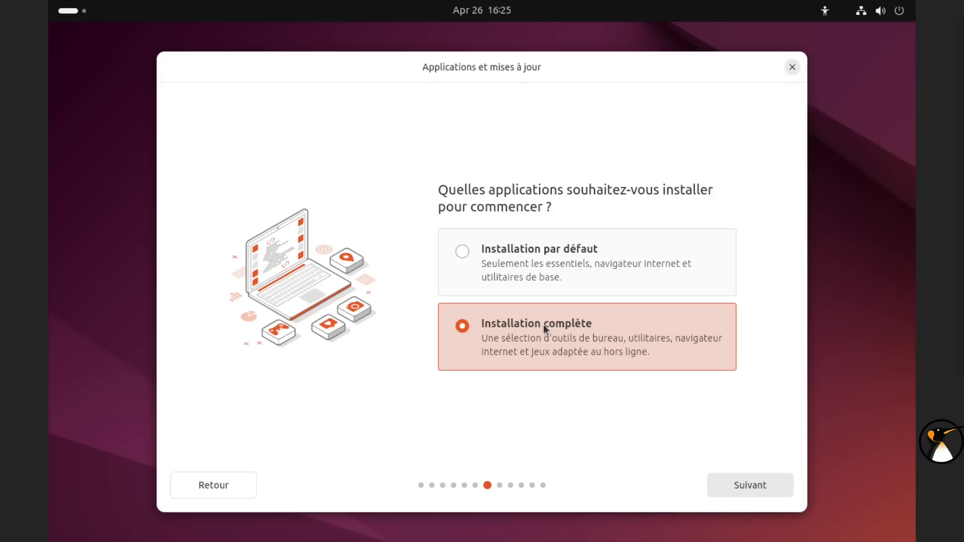
click(588, 277)
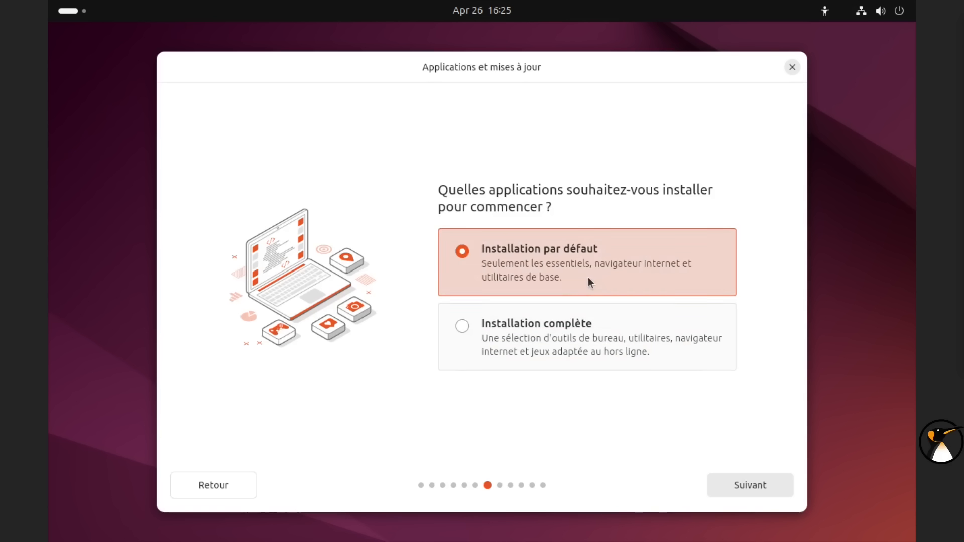
click(745, 487)
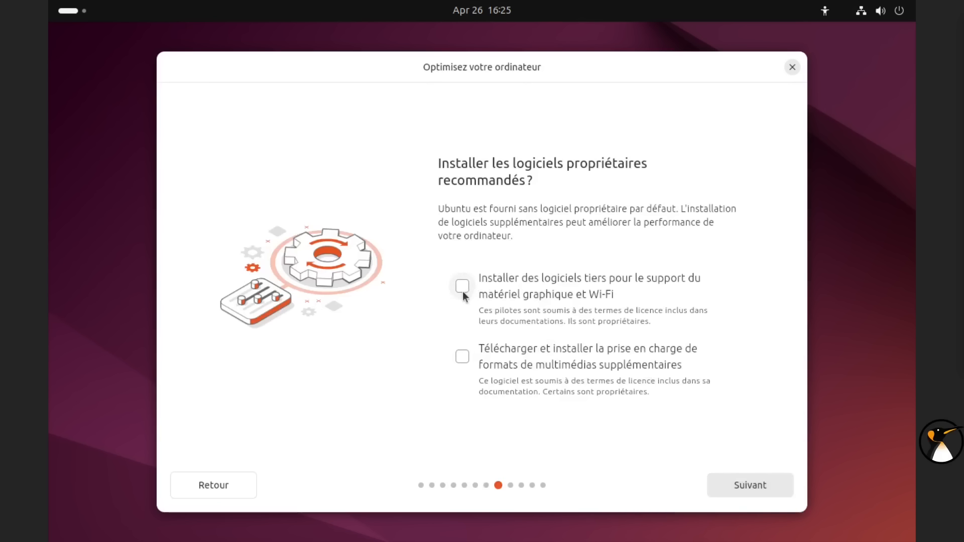
Enable downloading and installing support for additional multimedia formats and continue to the disk configuration.
click(463, 359)
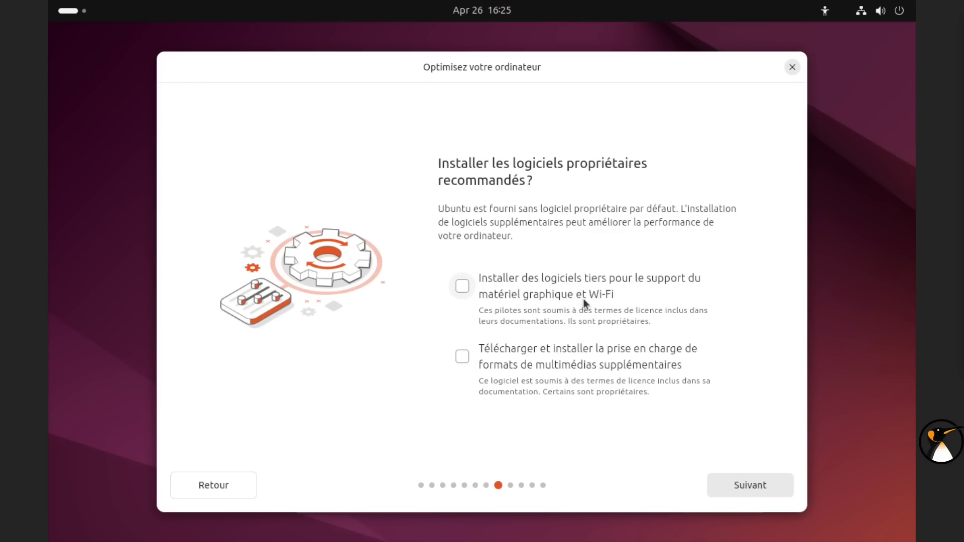
click(579, 353)
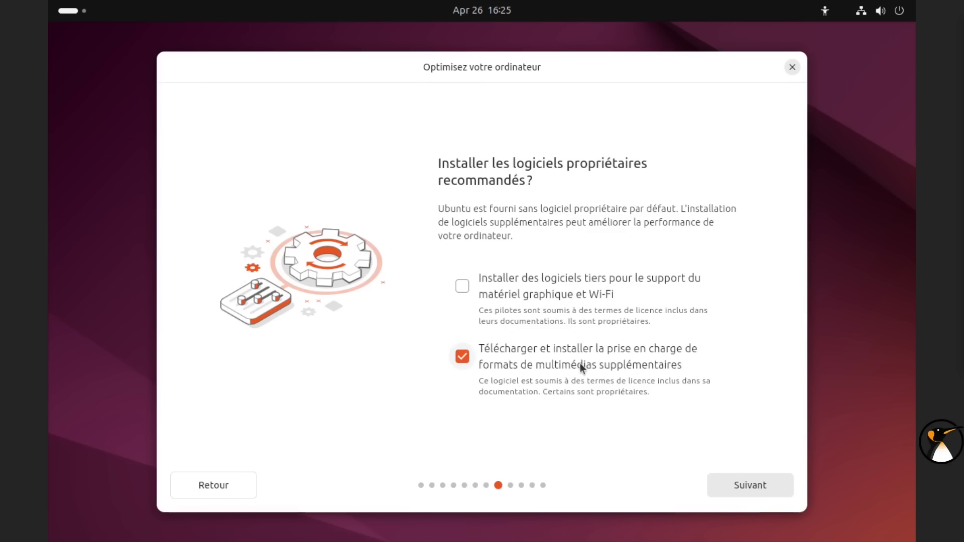
click(740, 484)
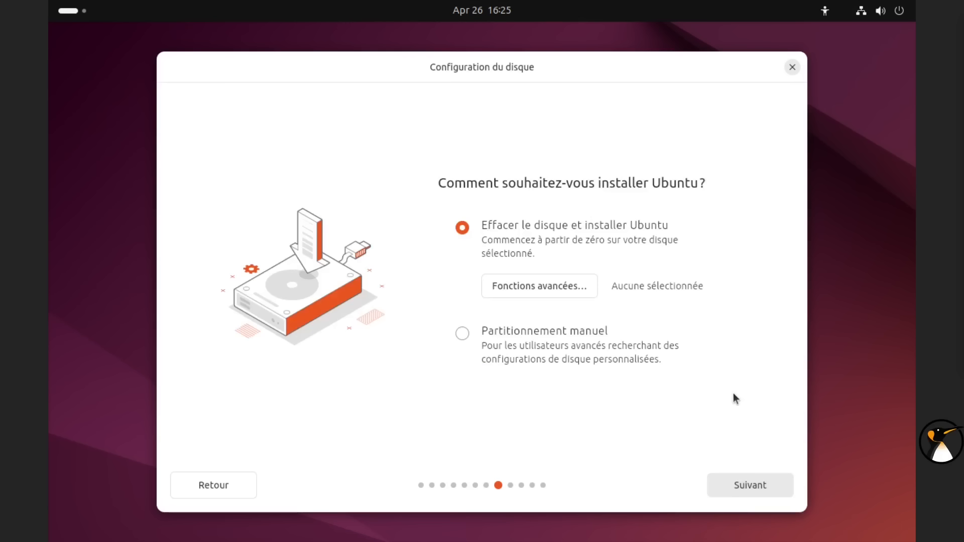
click(462, 333)
click(462, 228)
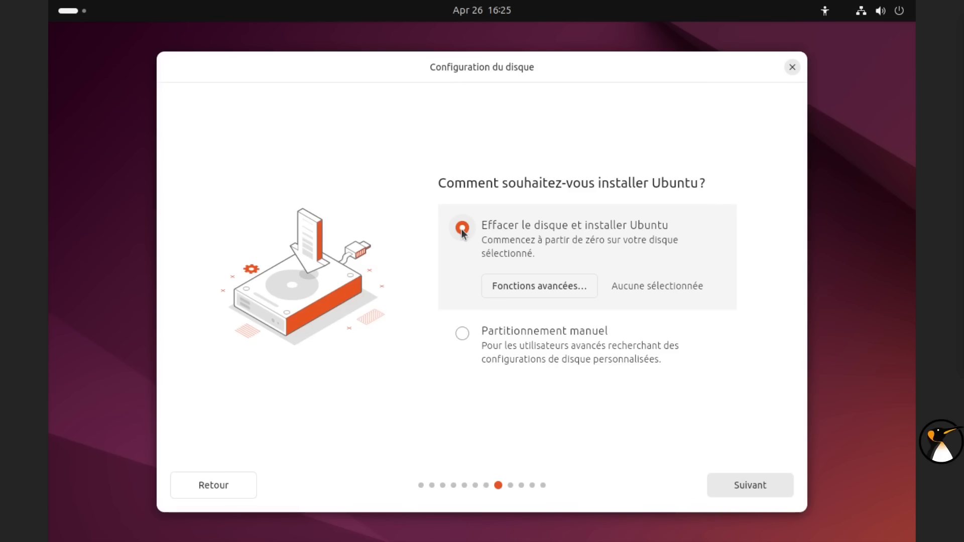
click(549, 289)
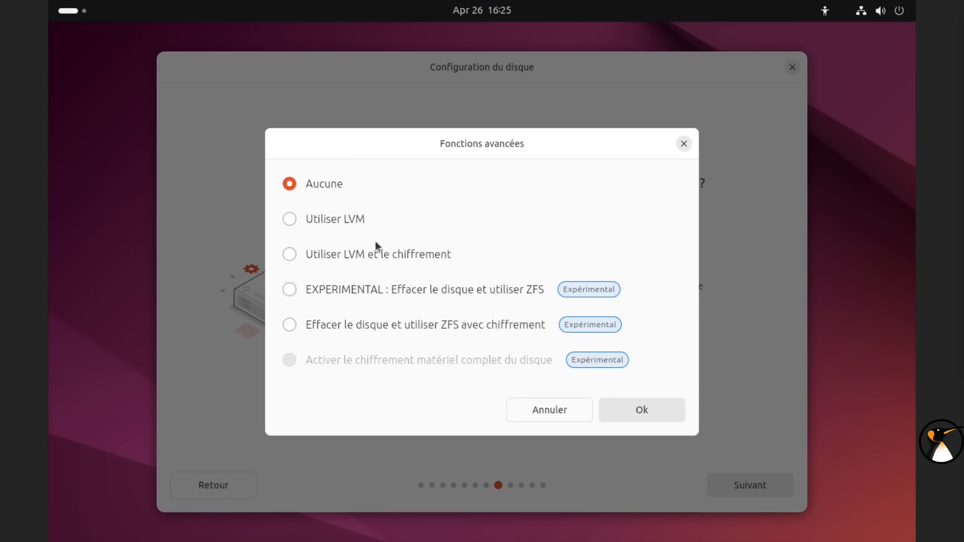
click(349, 225)
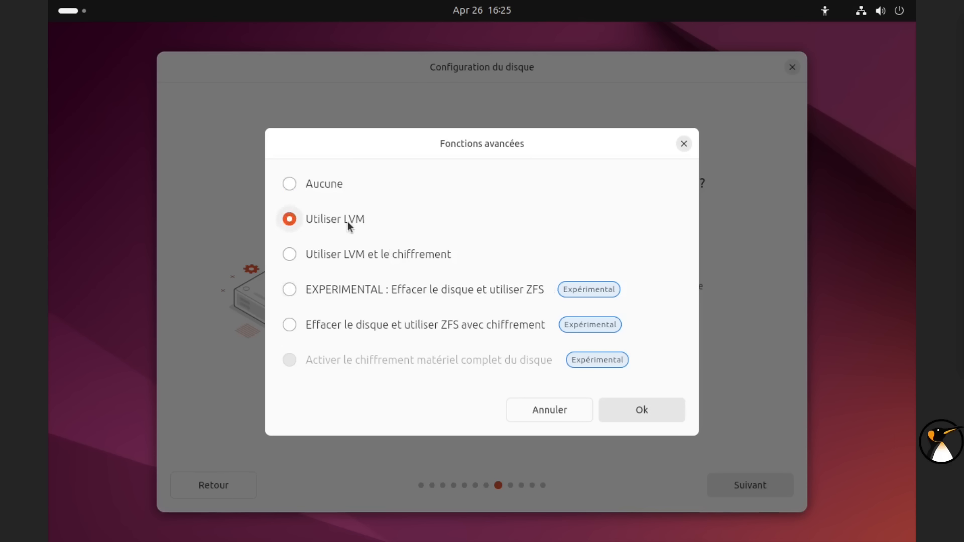
click(370, 257)
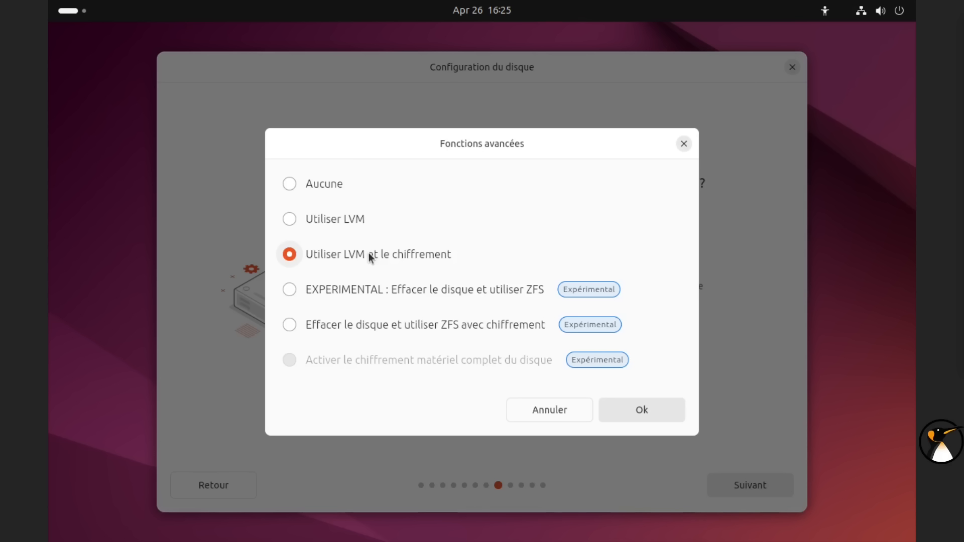
click(377, 287)
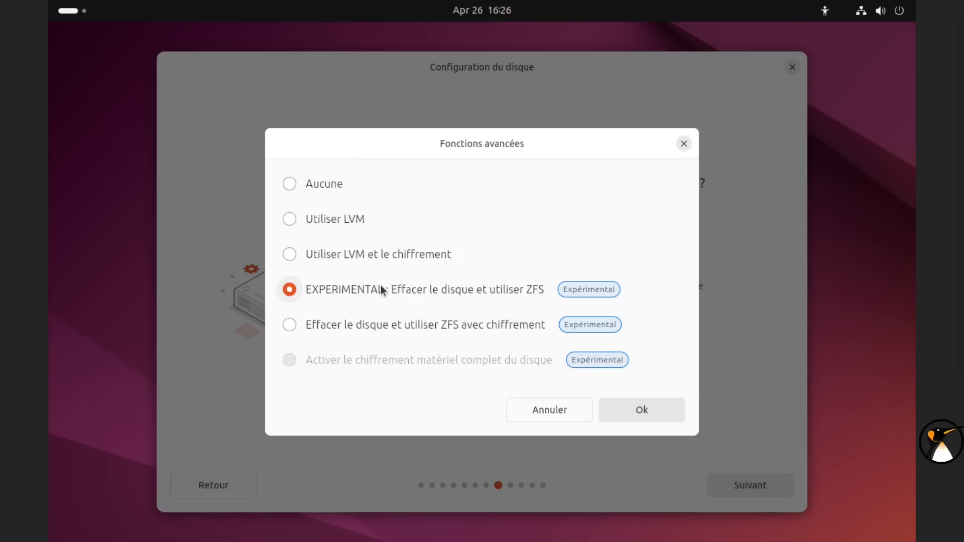
click(480, 324)
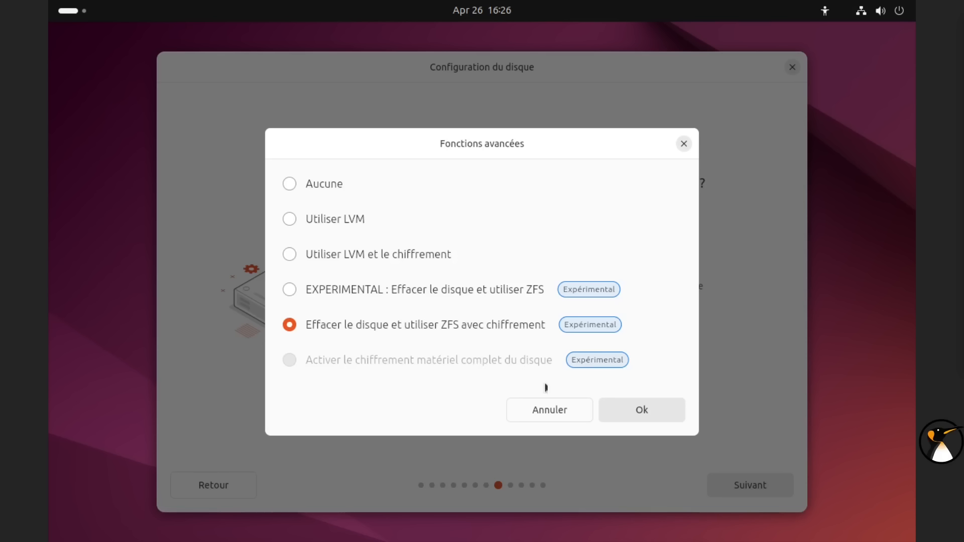
click(332, 187)
click(628, 408)
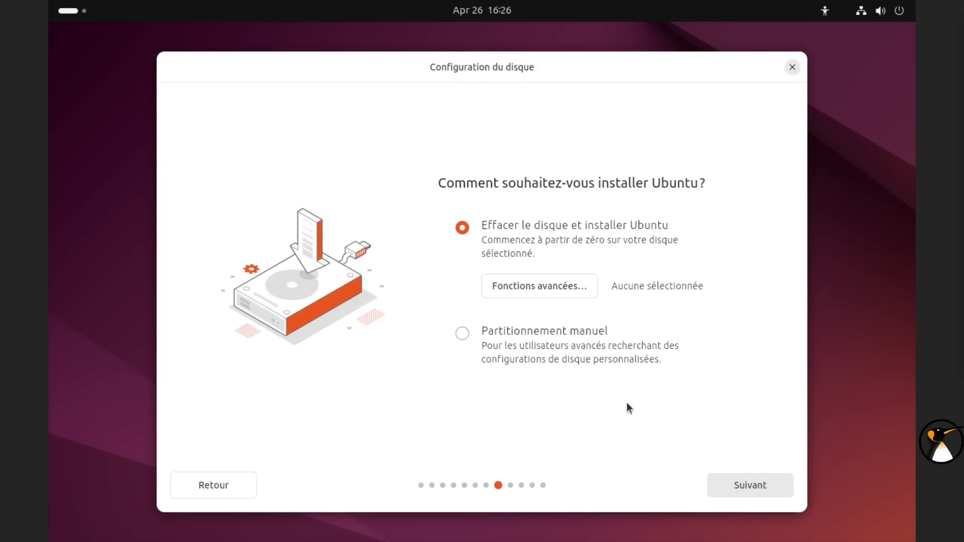
Accept erasing the disk to install Ubuntu, enter the user's name and name the computer ubuntu2404.
click(764, 478)
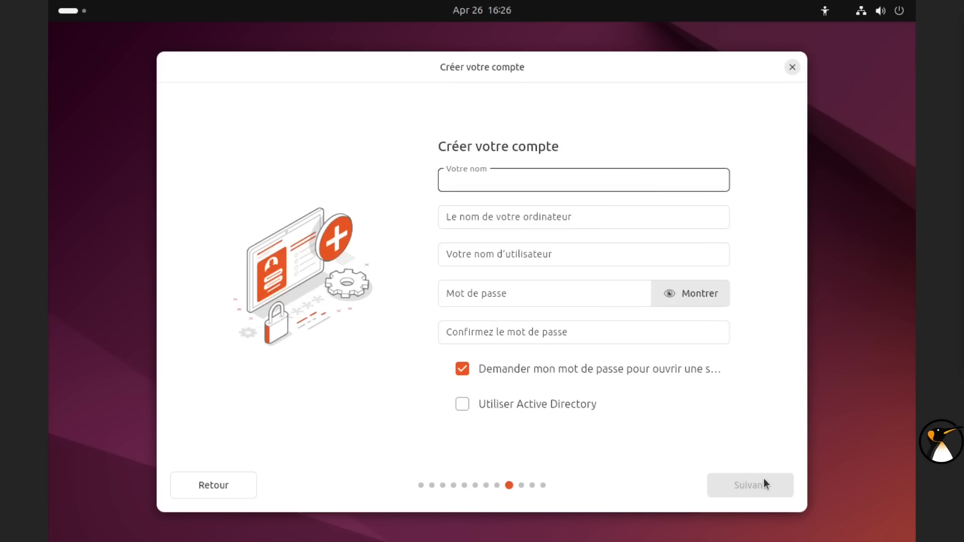
text(adrien)
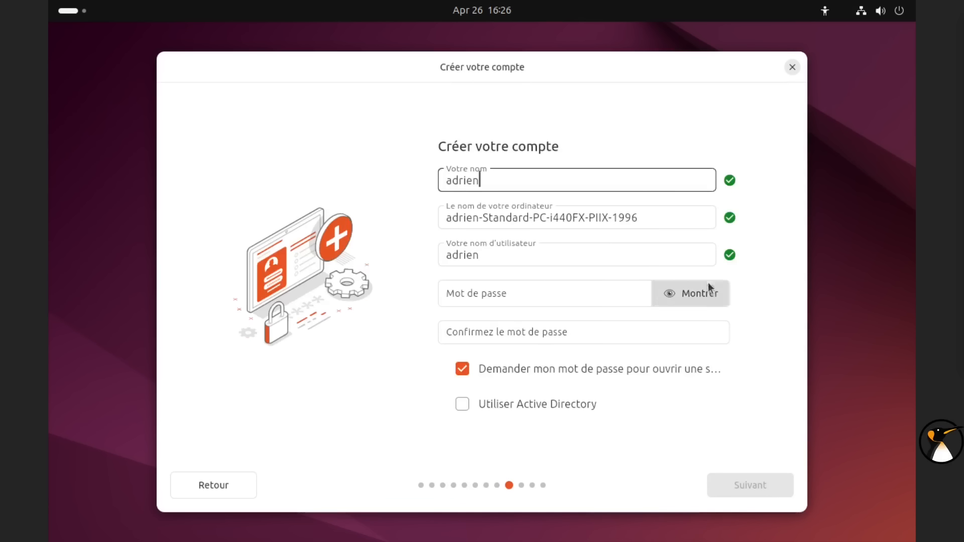
key(Tab)
text(ub)
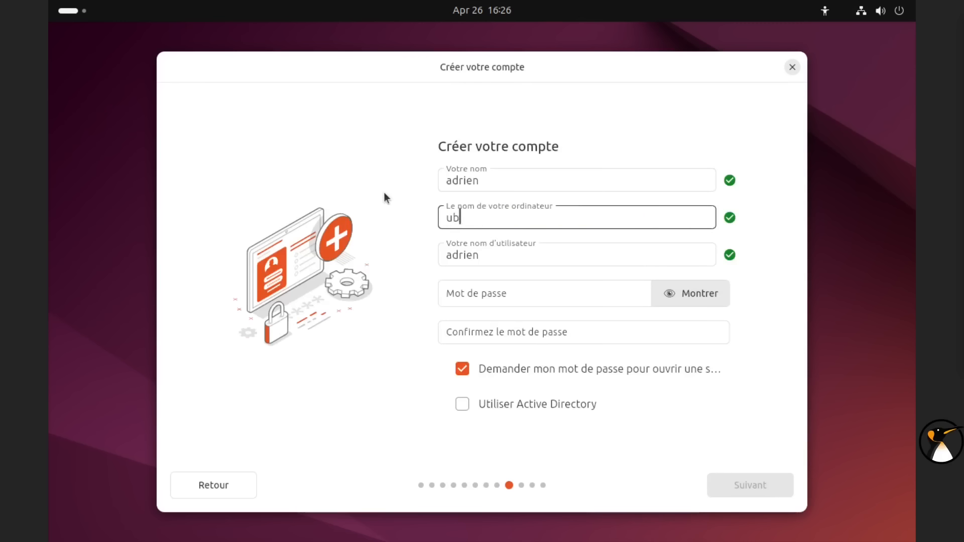
text(untu2404)
Enter and confirm the account password and submit the account details.
click(528, 286)
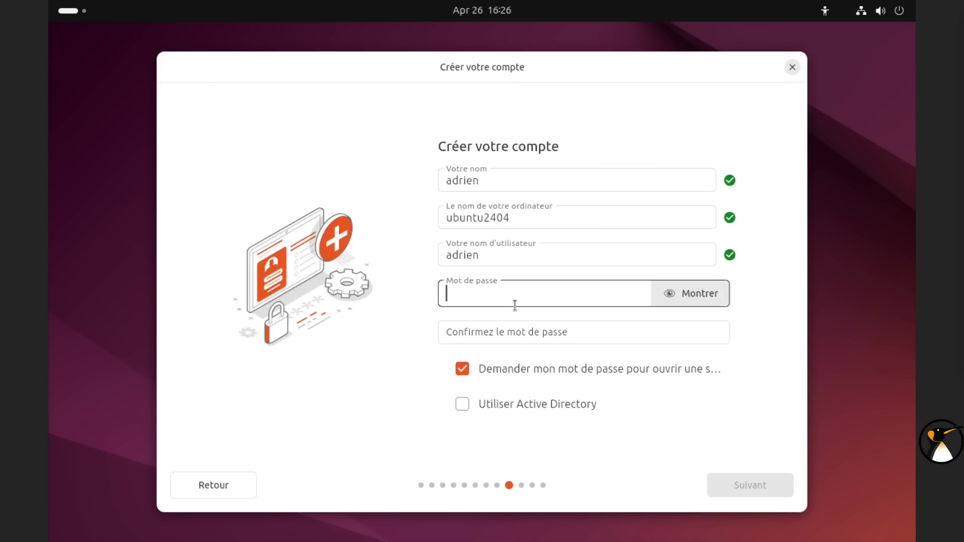
text(a)
click(519, 325)
text(a)
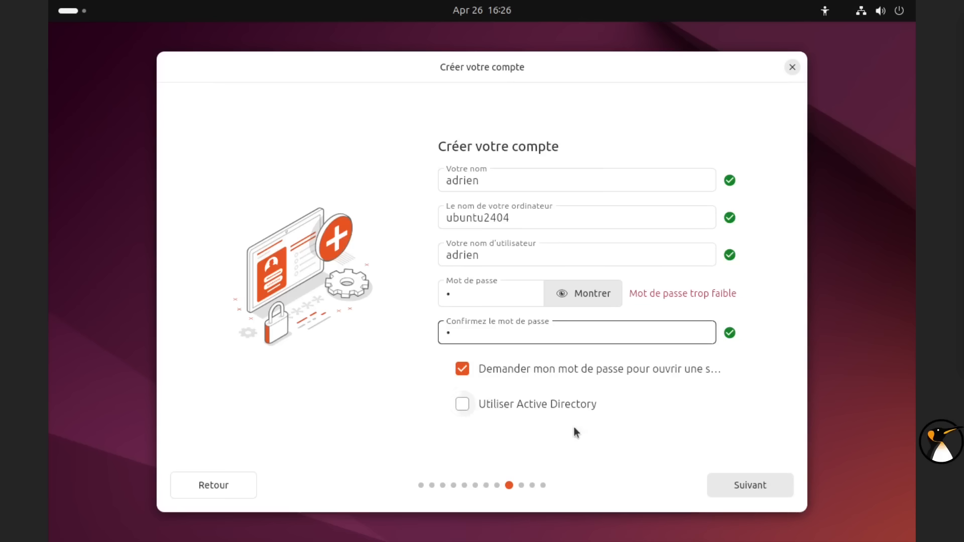
click(737, 479)
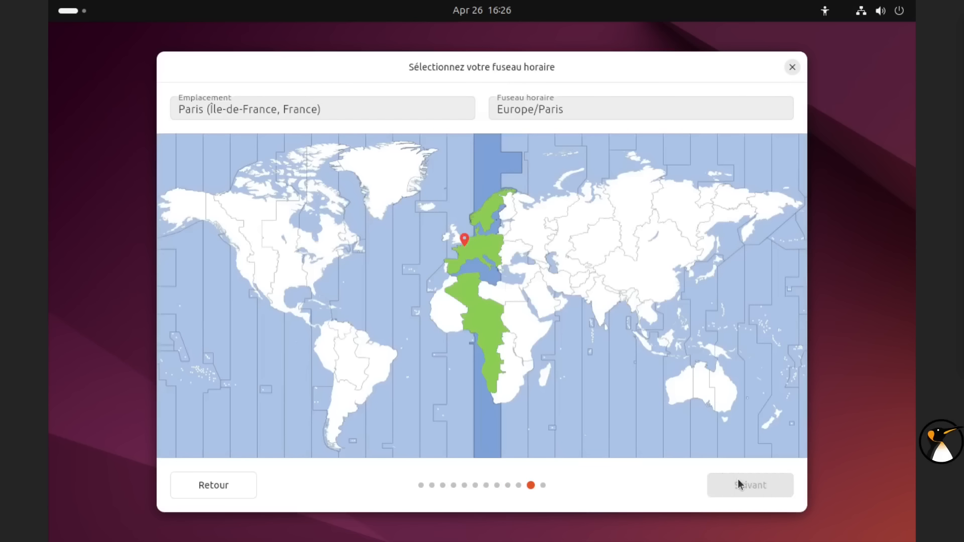
Install Ubuntu with the Europe/Paris time zone and restart the computer once the installation is done.
click(738, 483)
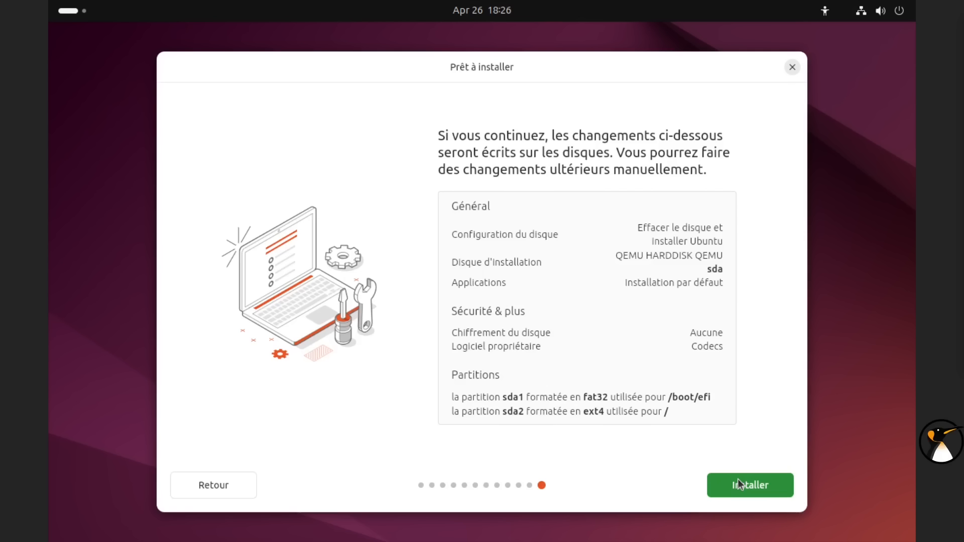
click(737, 481)
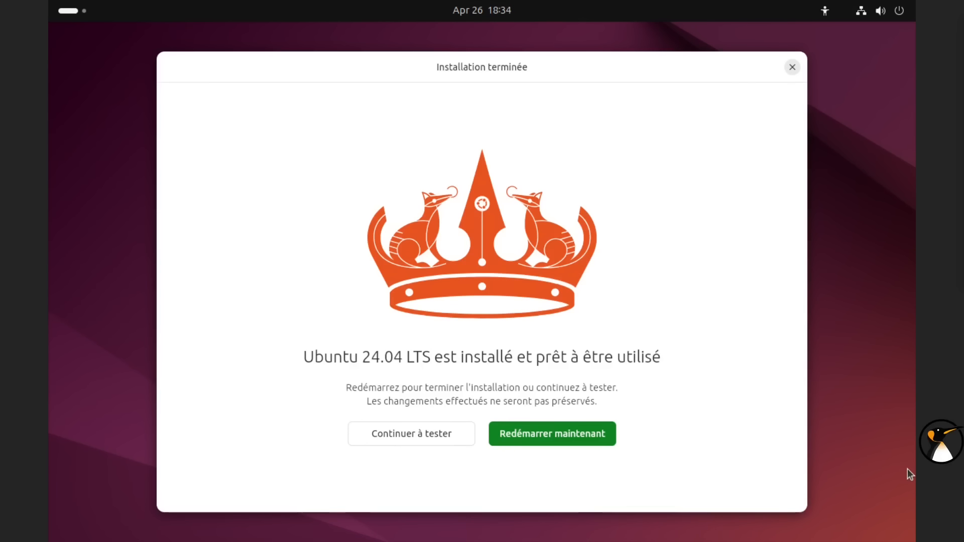
click(538, 437)
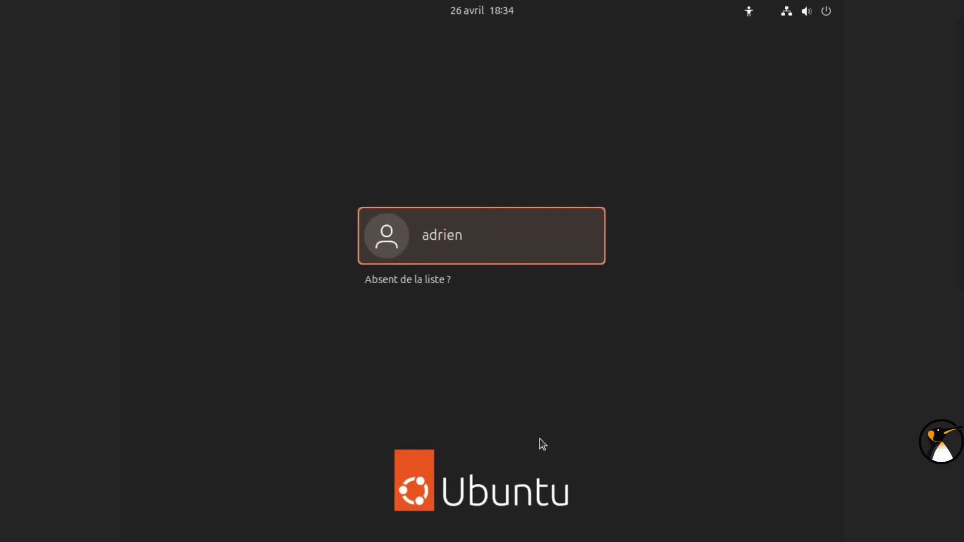
Log in to the new account with its password, checking the available session types beforehand.
click(519, 250)
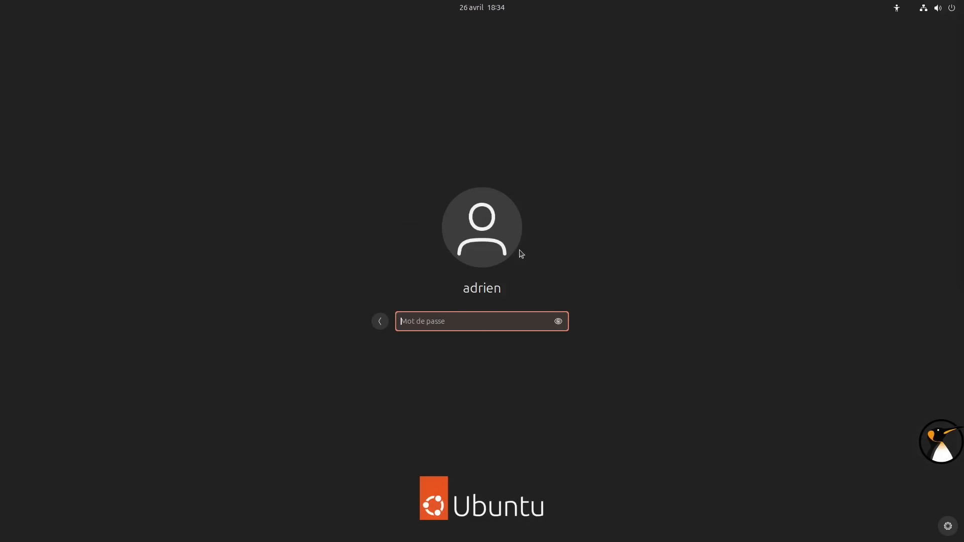
text(a)
click(949, 528)
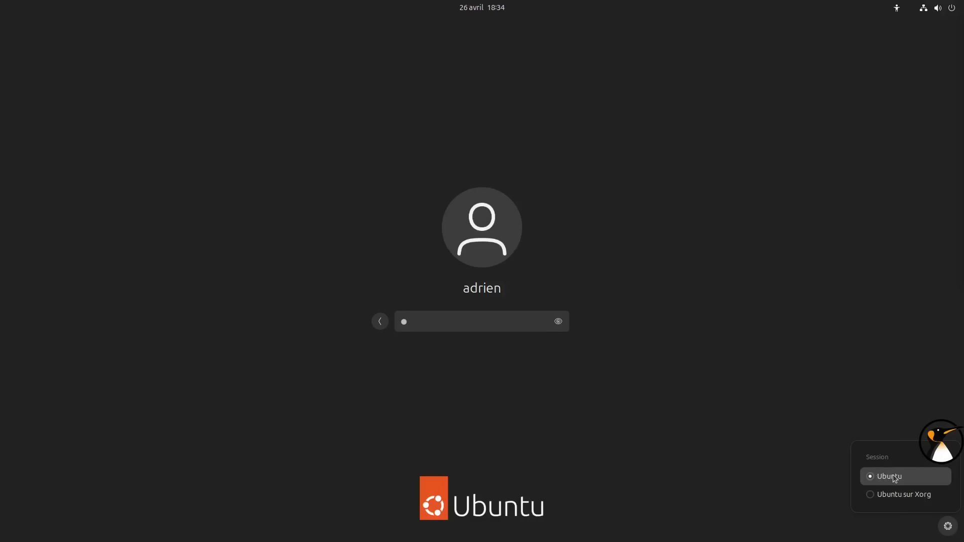
click(516, 332)
click(946, 530)
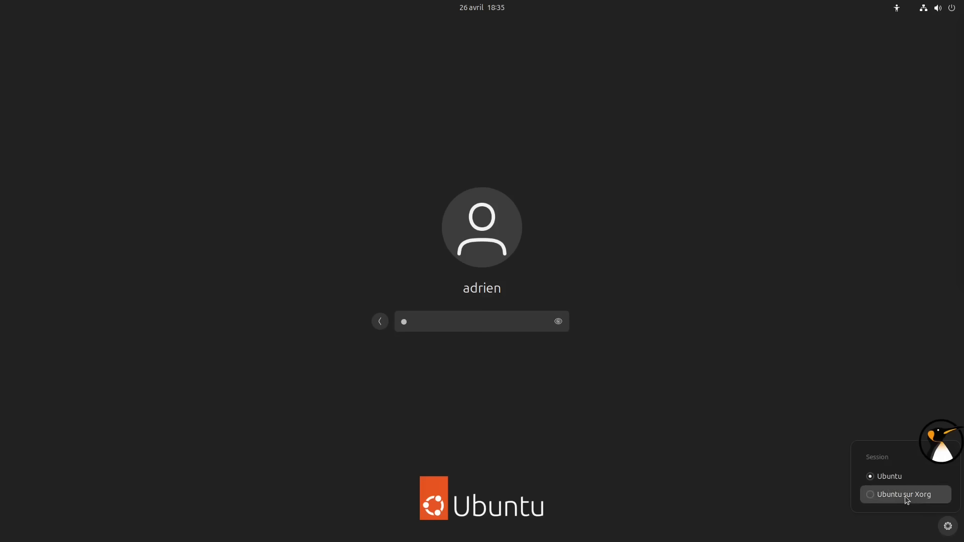
click(473, 324)
key(Return)
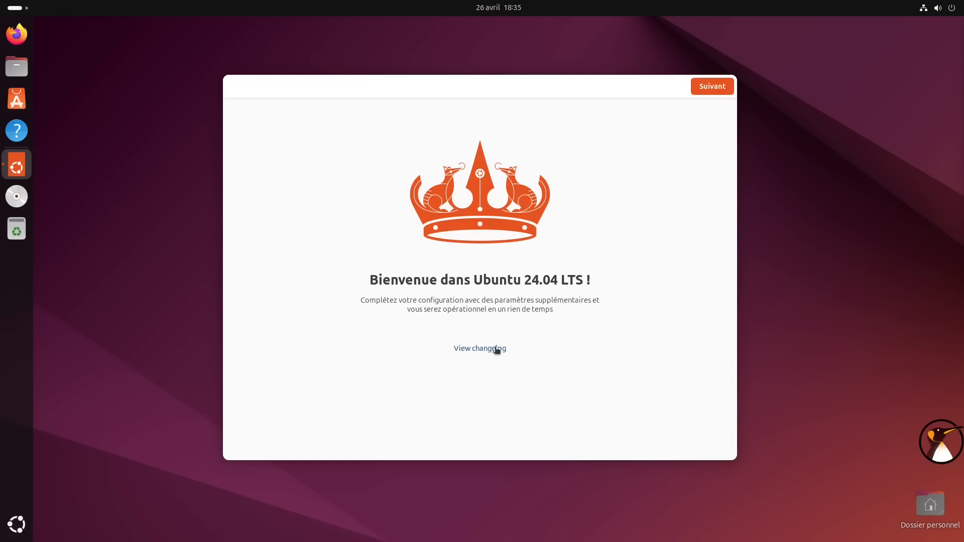
Complete the Ubuntu welcome setup, skipping Ubuntu Pro for now and agreeing to share system data.
click(705, 88)
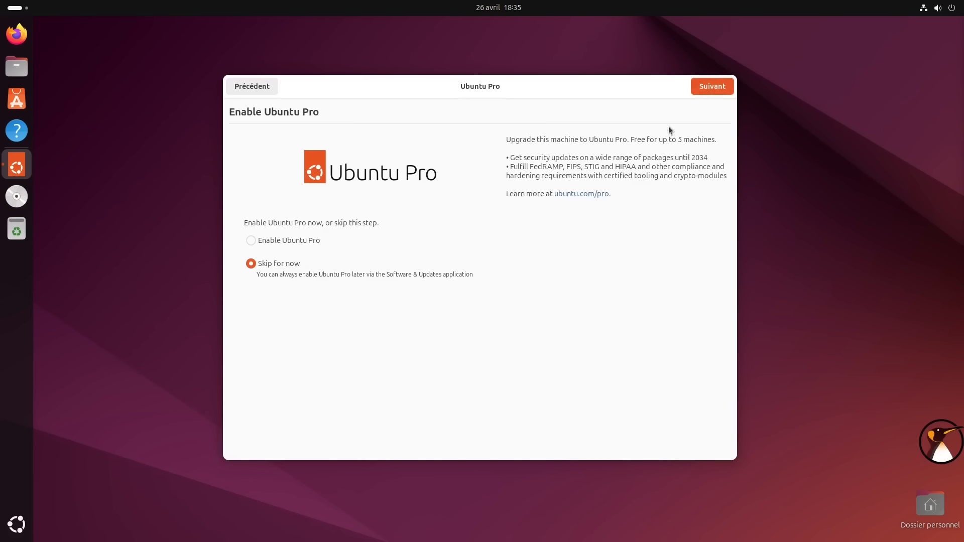
click(705, 89)
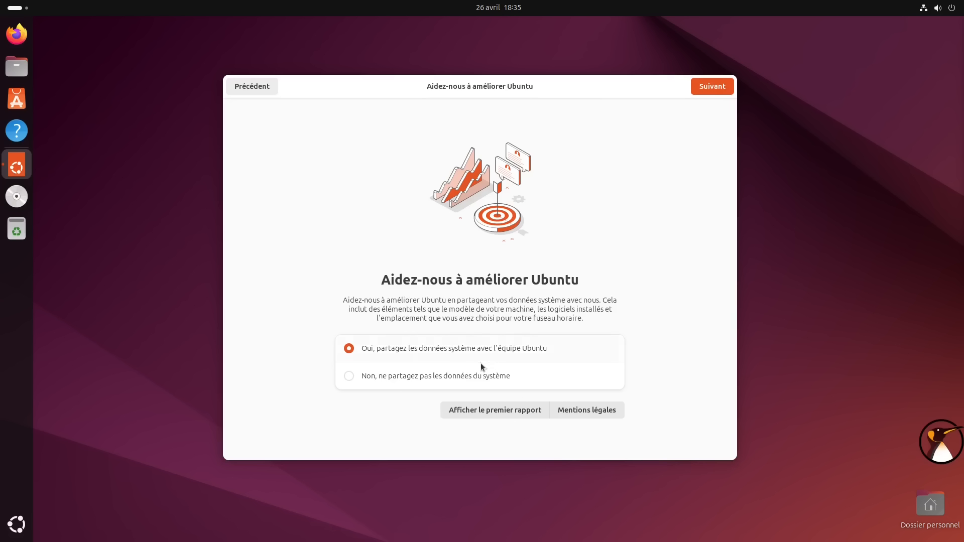
click(712, 91)
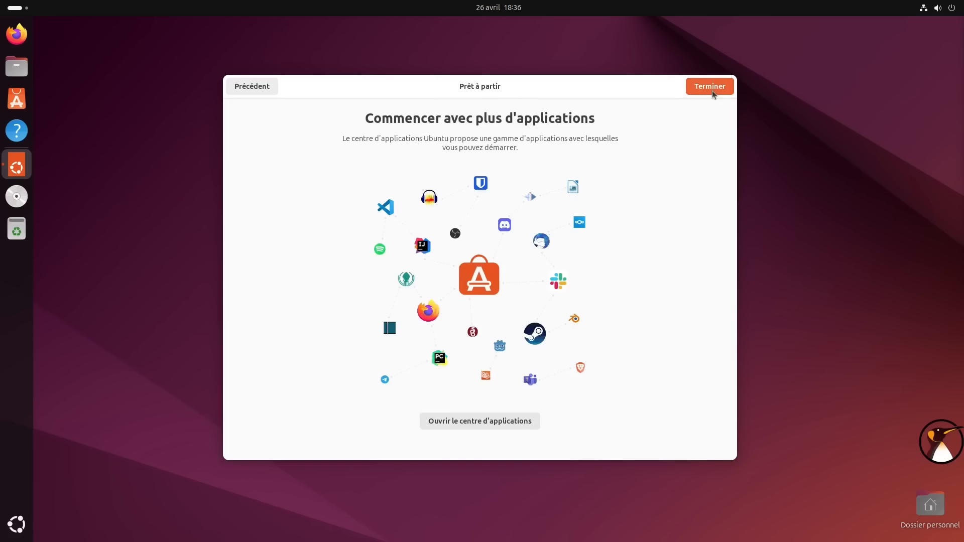
click(712, 91)
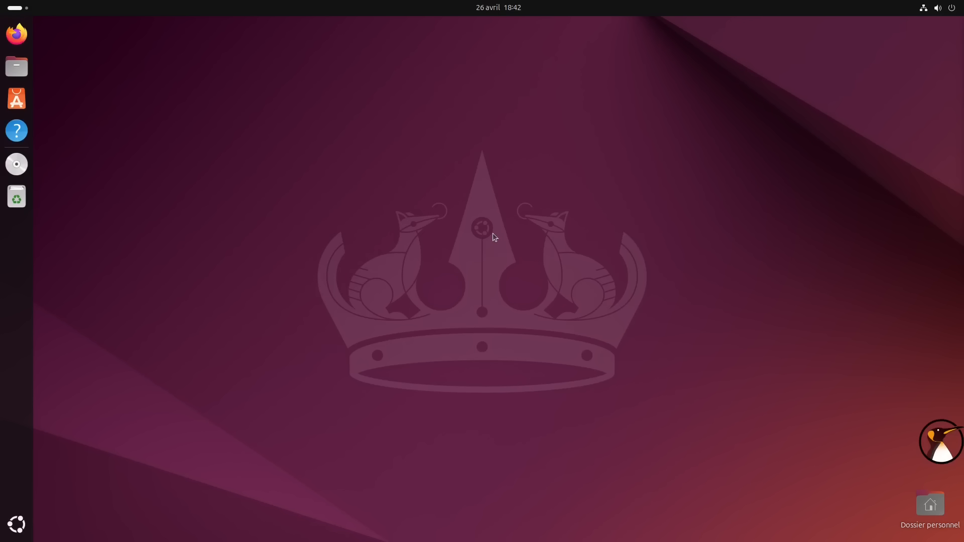
Move the Dossier personnel icon away from the desktop corner, closer to the crown in the wallpaper.
drag(930, 504, 706, 248)
click(707, 249)
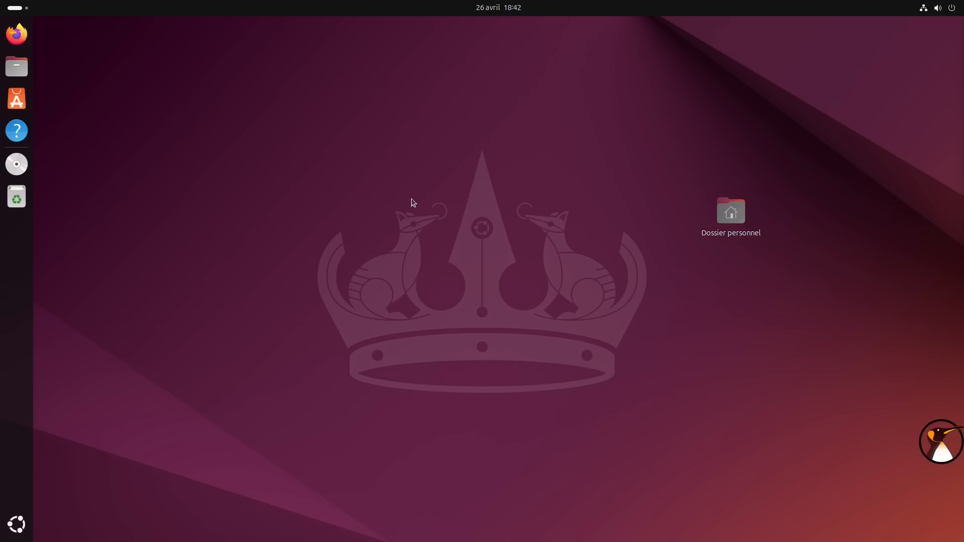
Open the Bureau Ubuntu page of the system settings and enlarge the settings window.
click(932, 14)
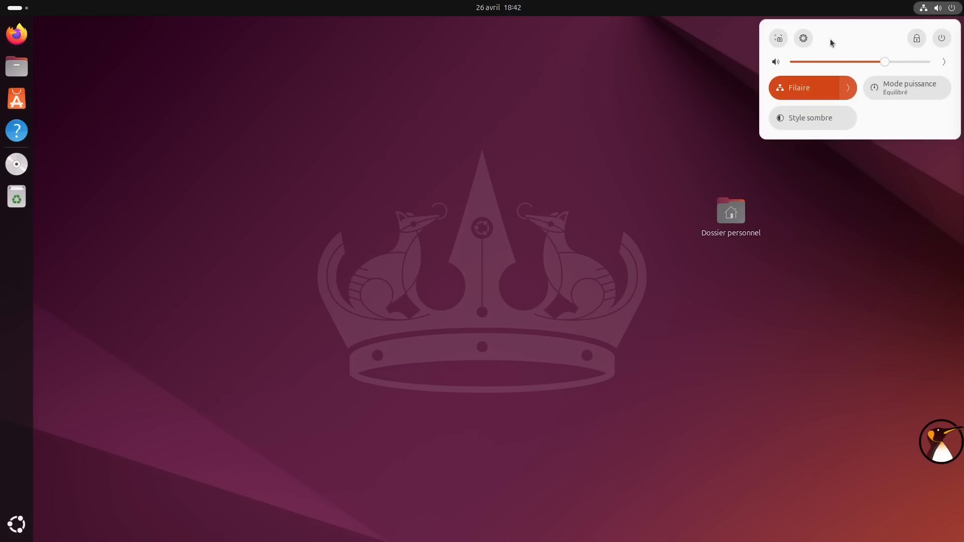
click(803, 39)
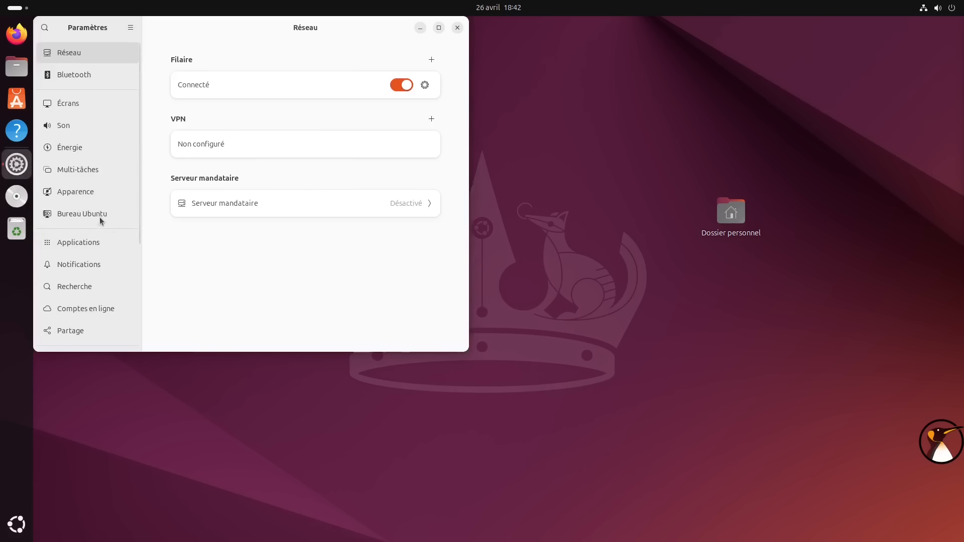
click(78, 218)
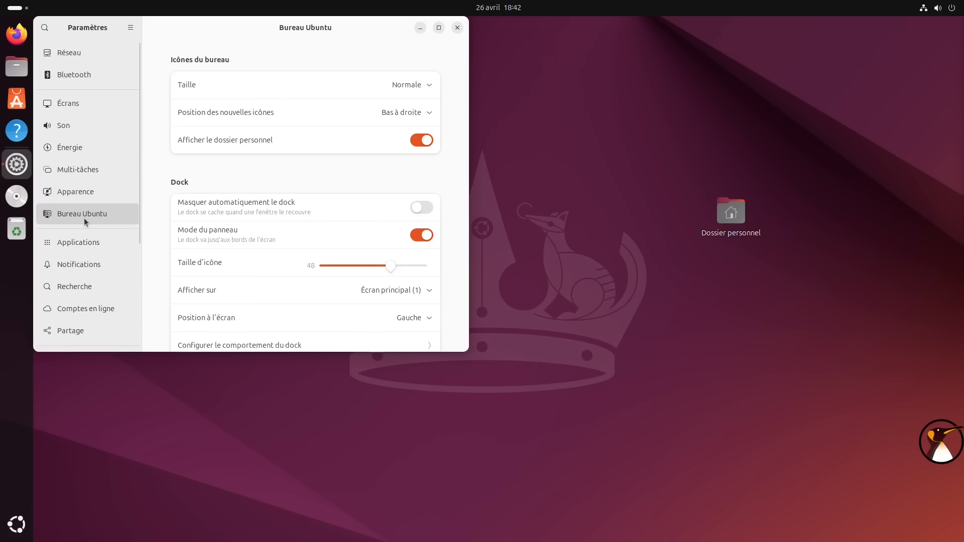
drag(293, 31, 379, 49)
drag(547, 374, 671, 508)
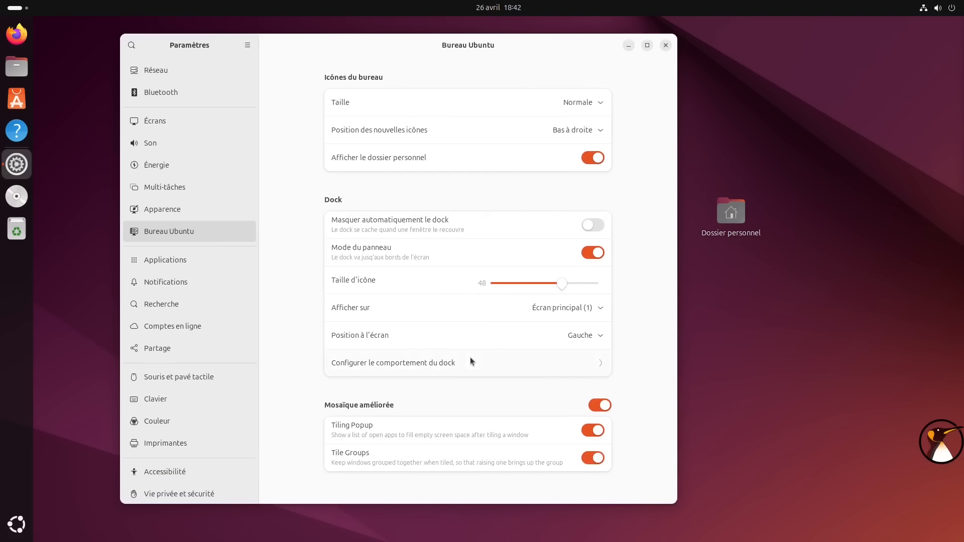
Turn off the dock's panel mode, set its screen position to Bas and enable automatic hiding.
click(594, 253)
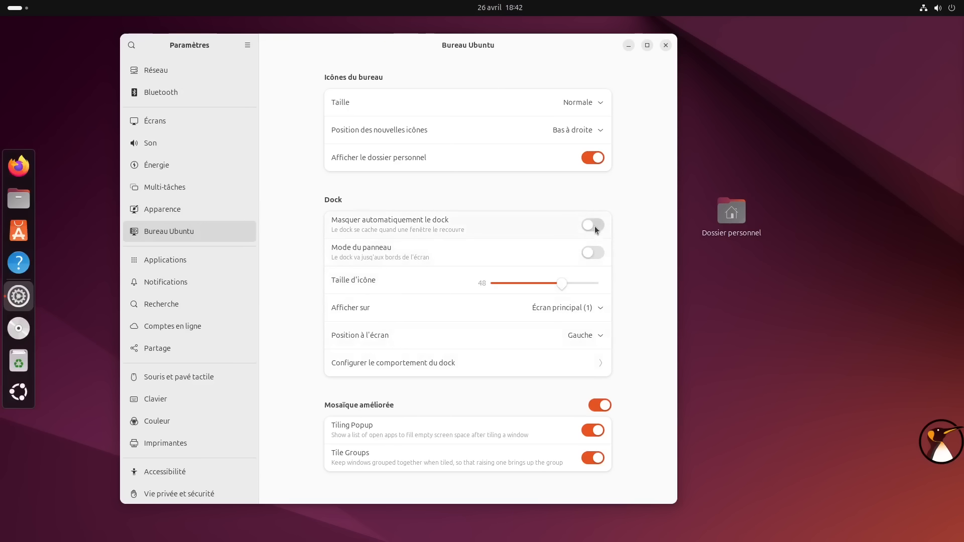
click(580, 338)
click(584, 375)
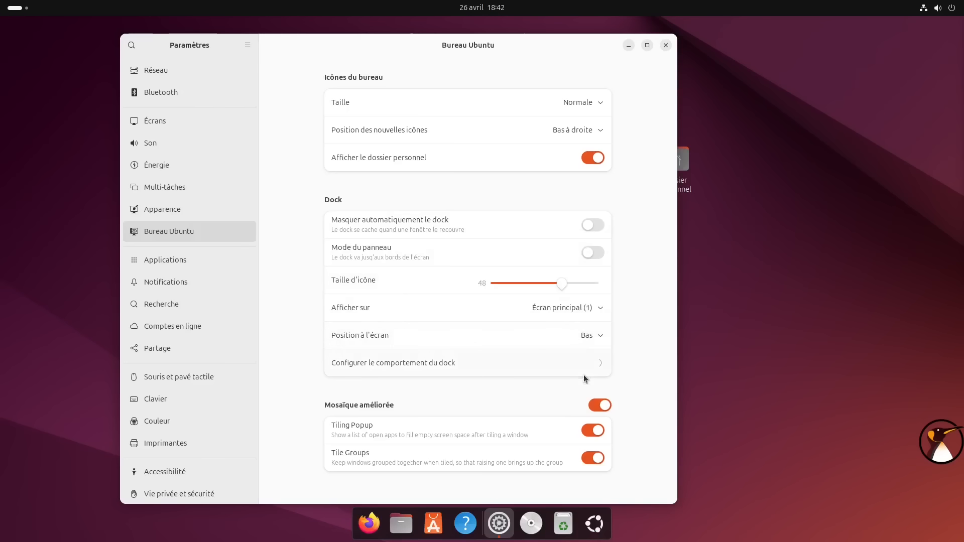
click(594, 226)
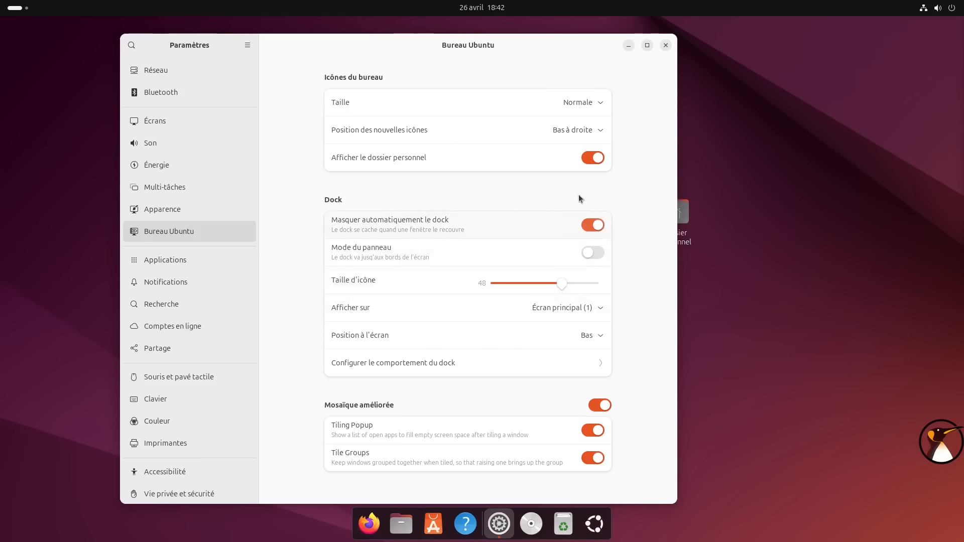
drag(546, 41, 510, 37)
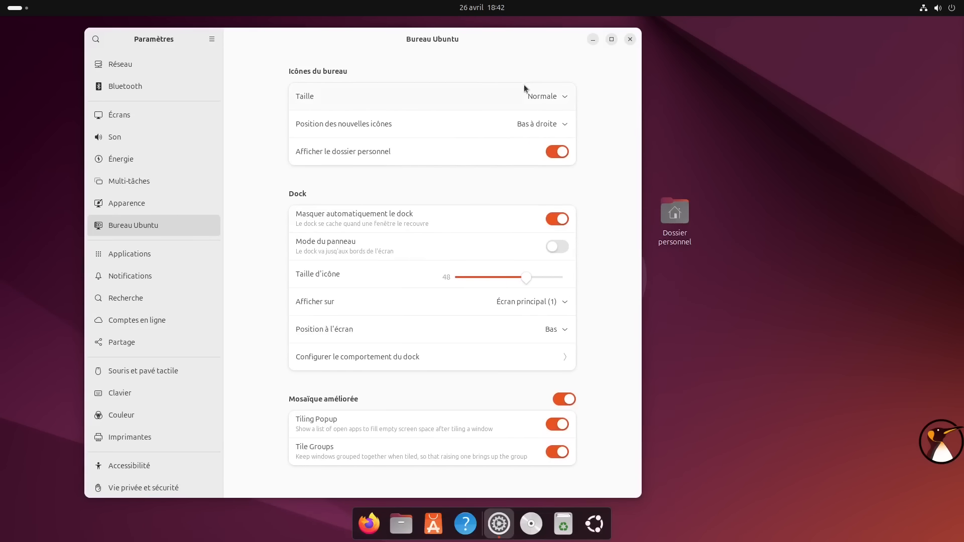
Disable the dock's automatic hiding, re-enable panel mode and set its screen position to Gauche.
click(561, 220)
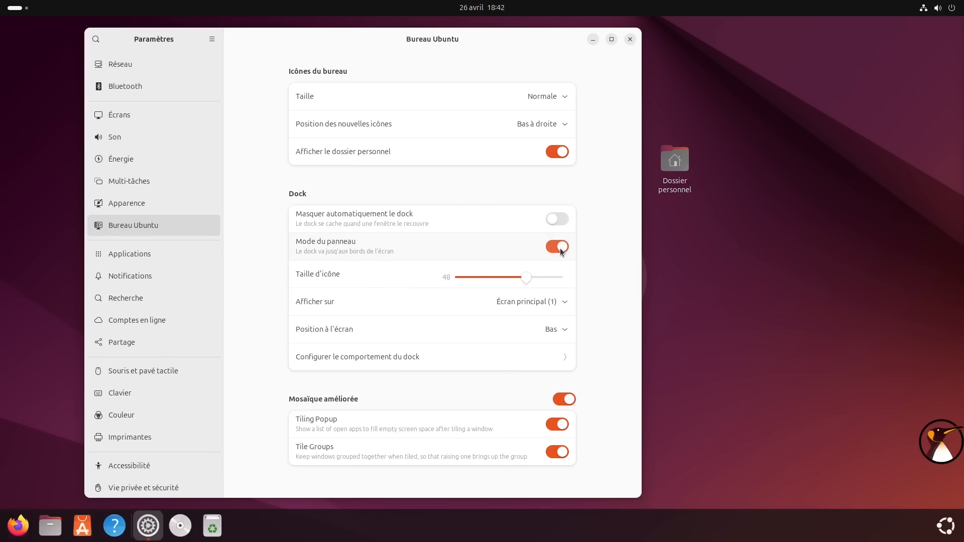
click(554, 329)
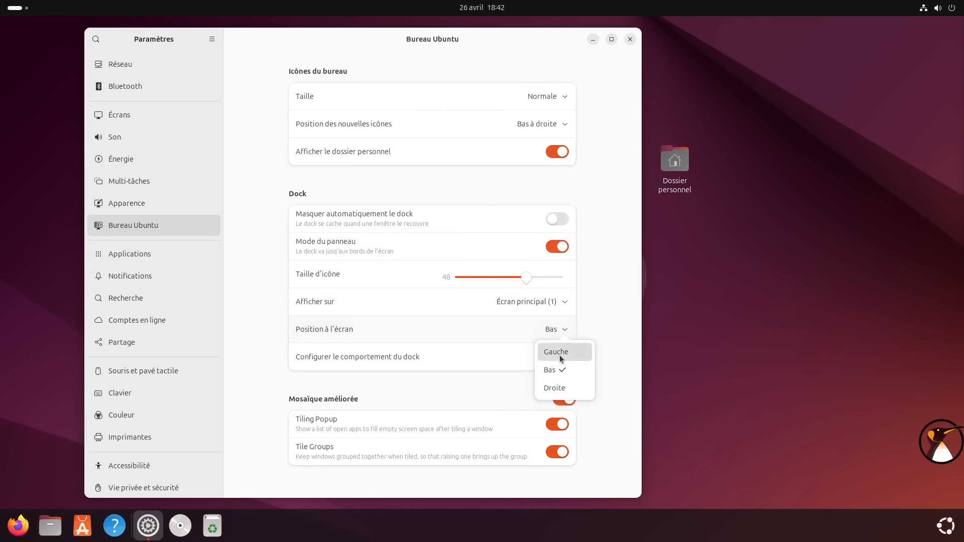
click(557, 352)
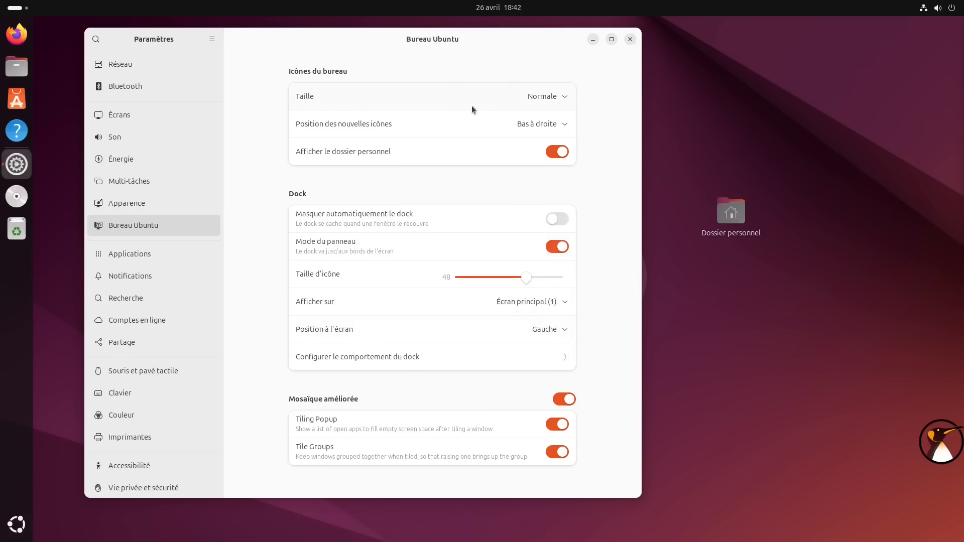
Set the desktop icon size to Grande and check the home folder display and new icon position options.
click(562, 97)
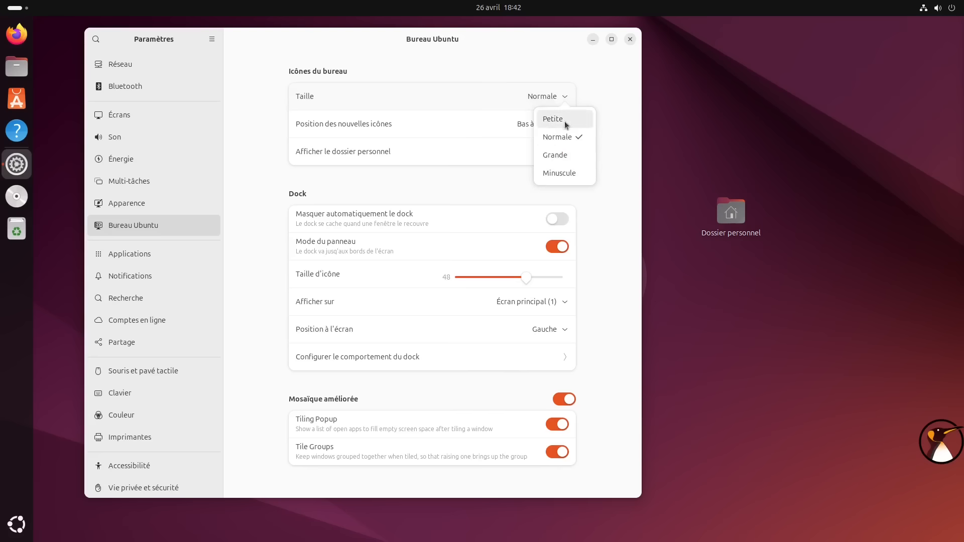
click(555, 154)
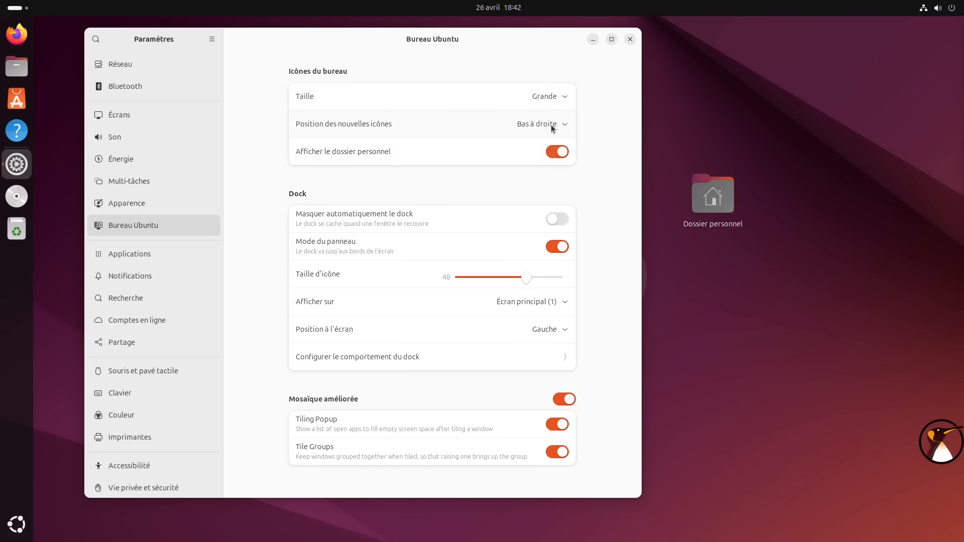
click(562, 155)
click(561, 156)
click(554, 121)
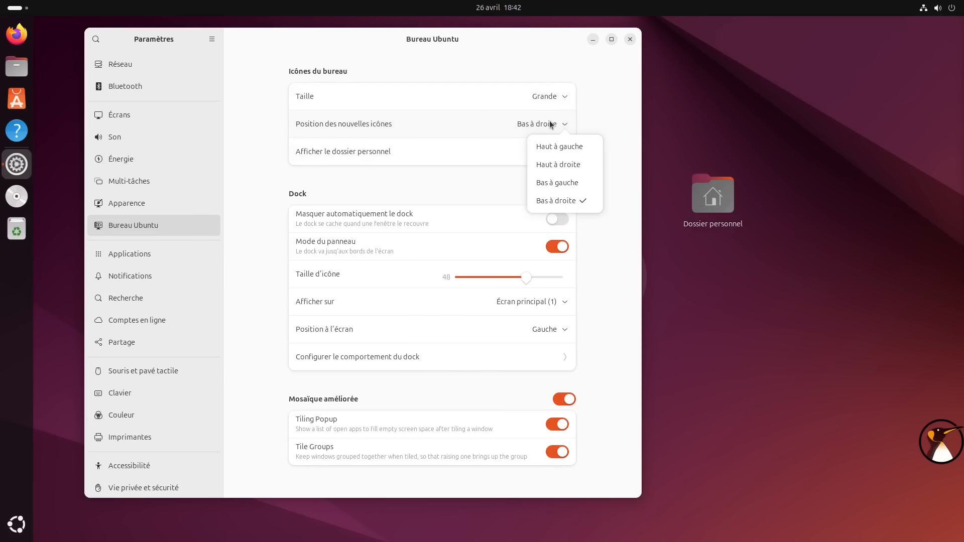
Set the desktop icon size back to Normale.
click(550, 96)
click(550, 97)
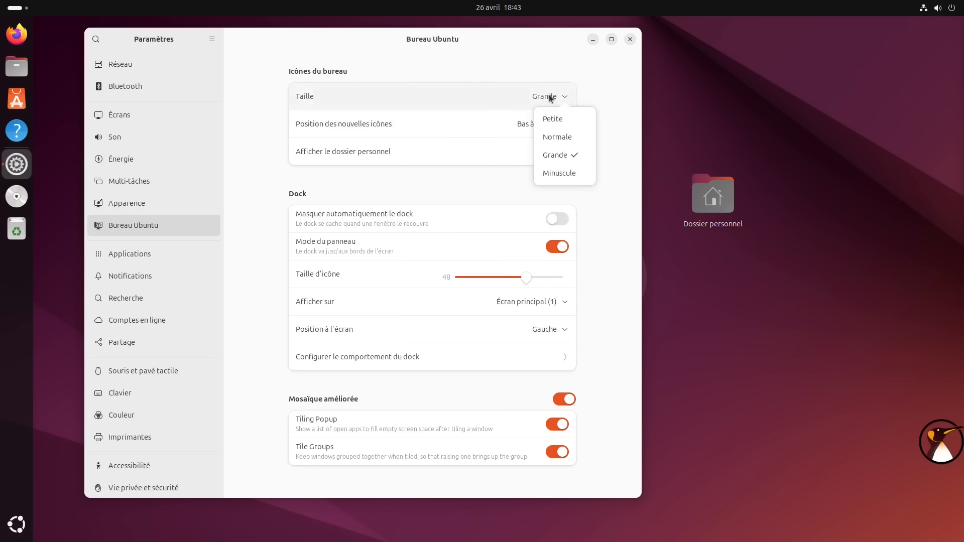
click(551, 138)
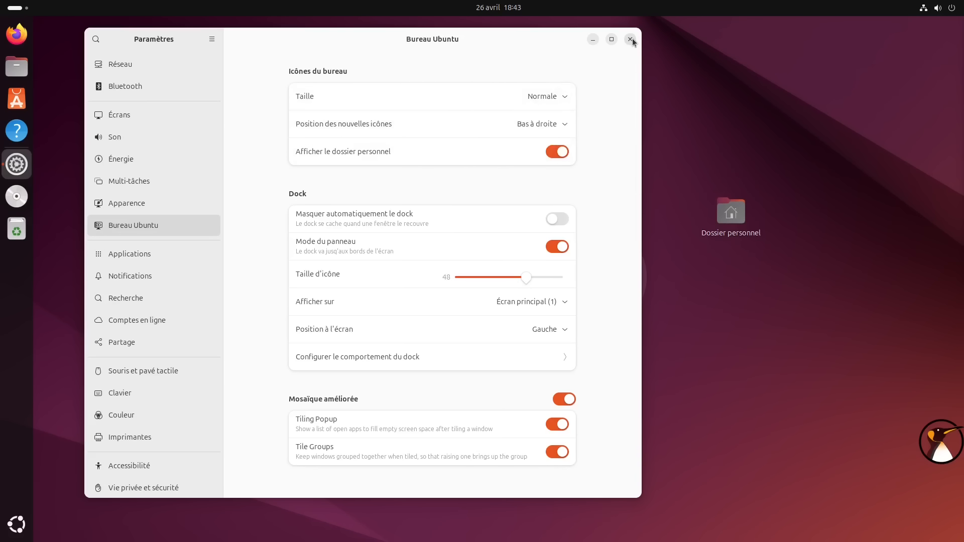
Minimize the settings, create a desktop folder with the default name Nouveau dossier and move it near Dossier personnel.
click(593, 40)
right_click(474, 141)
click(530, 154)
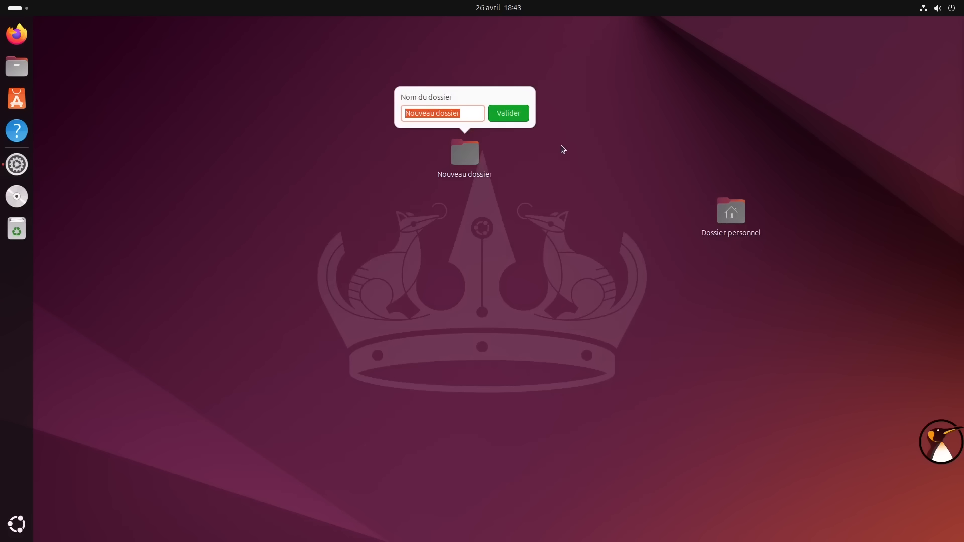
key(Return)
drag(464, 153, 683, 108)
click(775, 149)
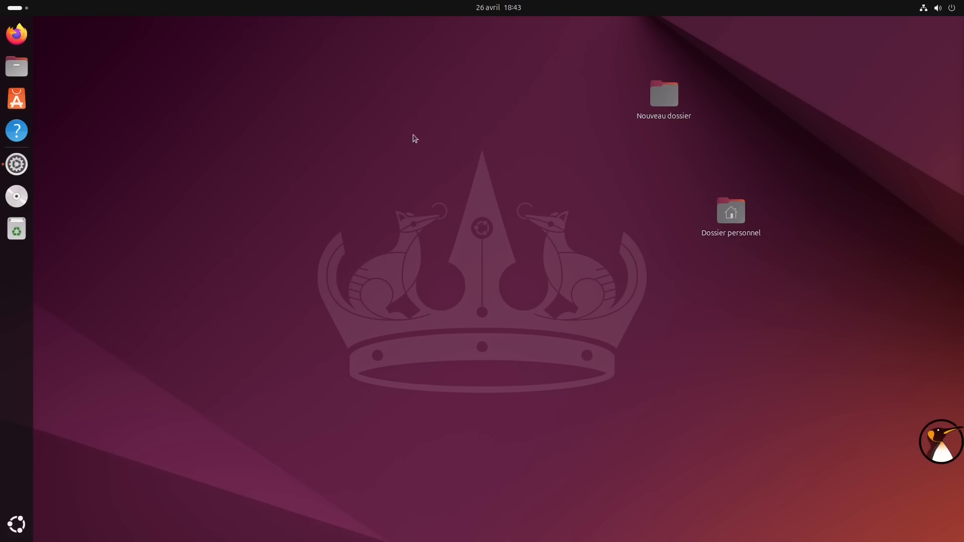
Show the Apparence settings and move the Nouveau dossier icon directly beside Dossier personnel.
click(22, 167)
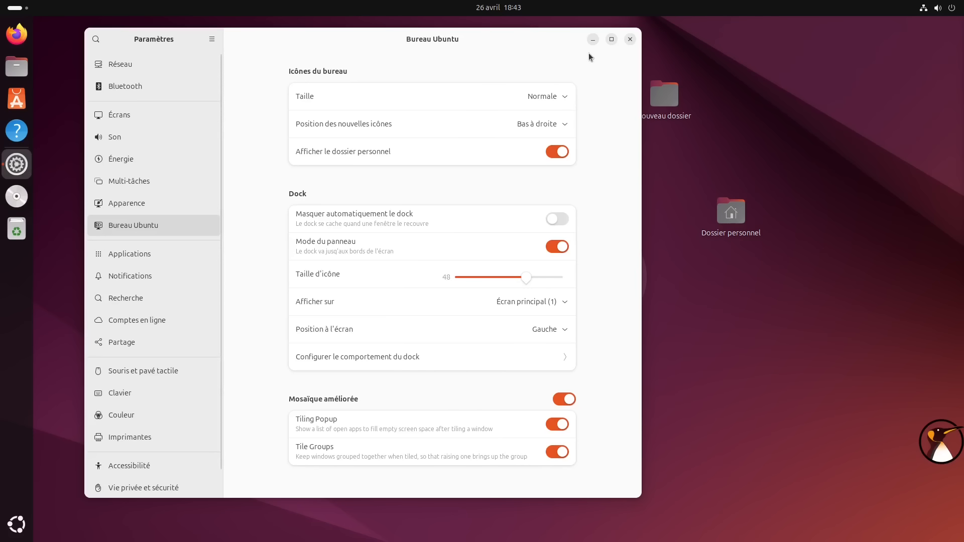
click(134, 208)
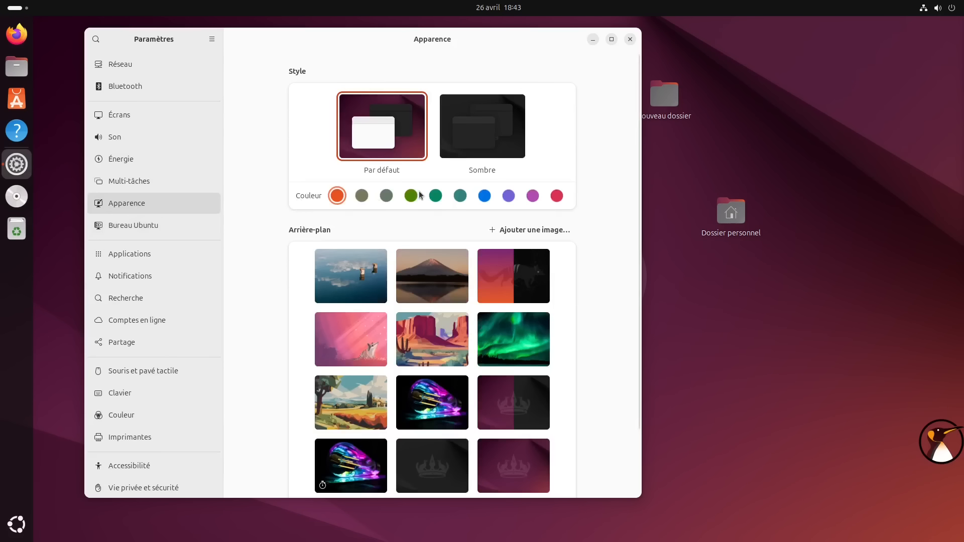
drag(664, 95, 803, 235)
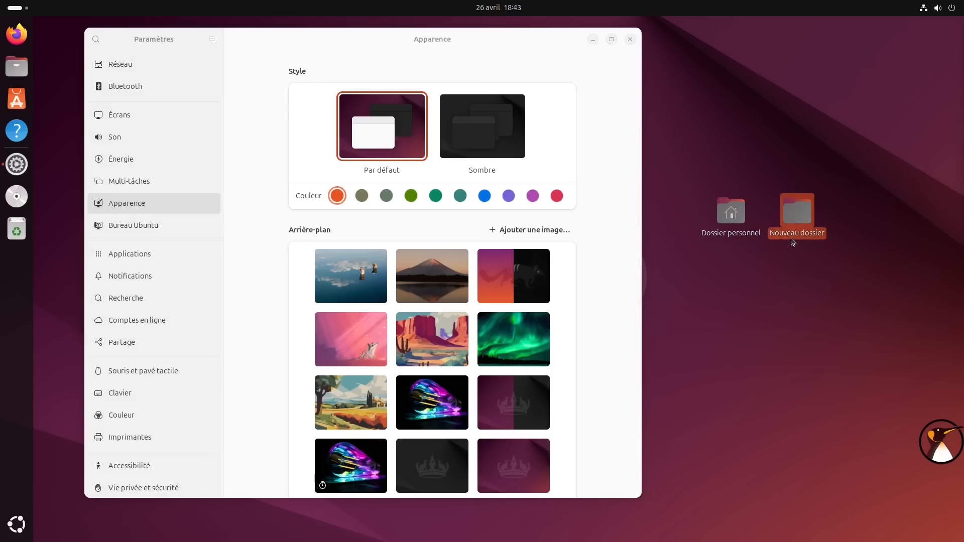
Set the accent colour to blue and open the Dossier personnel folder, moving its window clear of the colour choices.
click(487, 203)
click(485, 201)
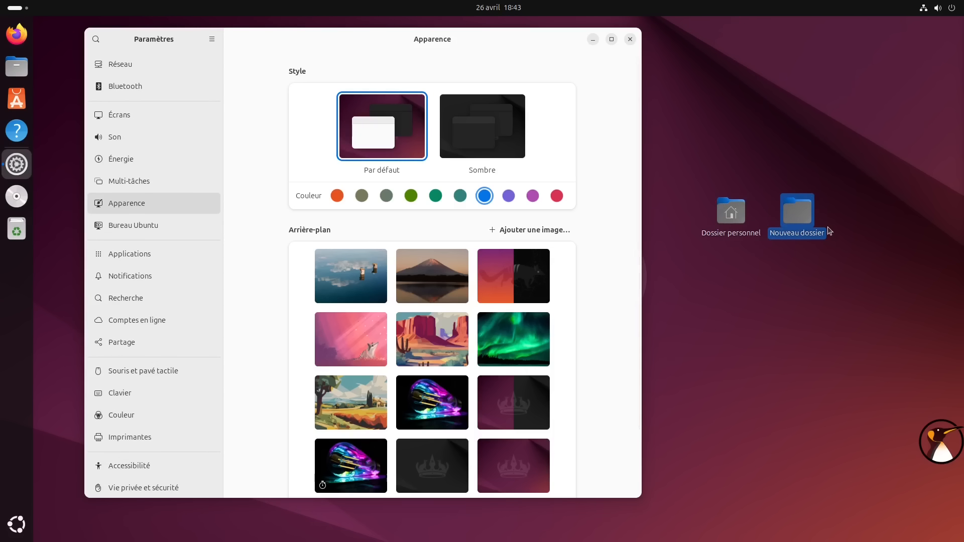
click(733, 215)
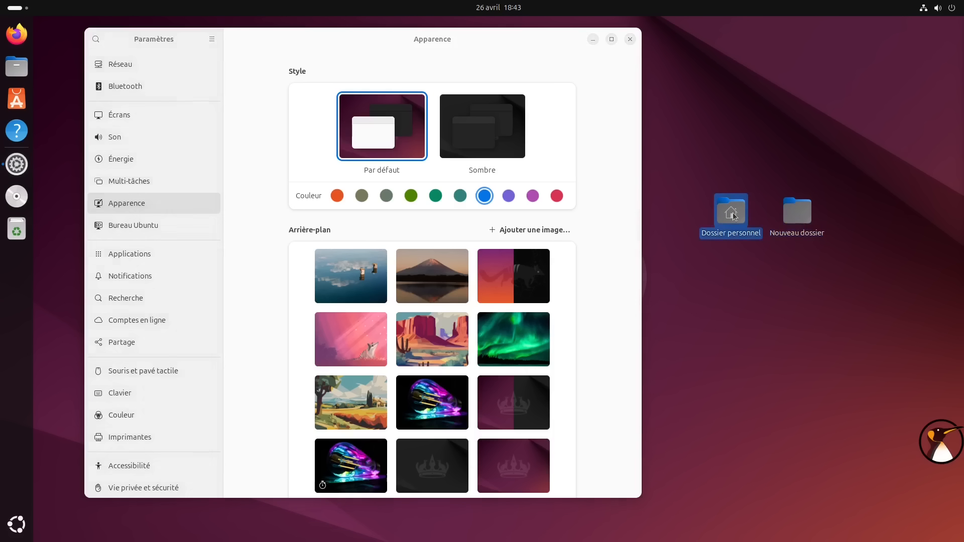
double_click(733, 216)
drag(182, 30, 650, 270)
Shrink the settings window while trying the green, red and blue accent colours, and return to orange.
click(411, 196)
click(411, 196)
drag(641, 500, 526, 428)
click(477, 196)
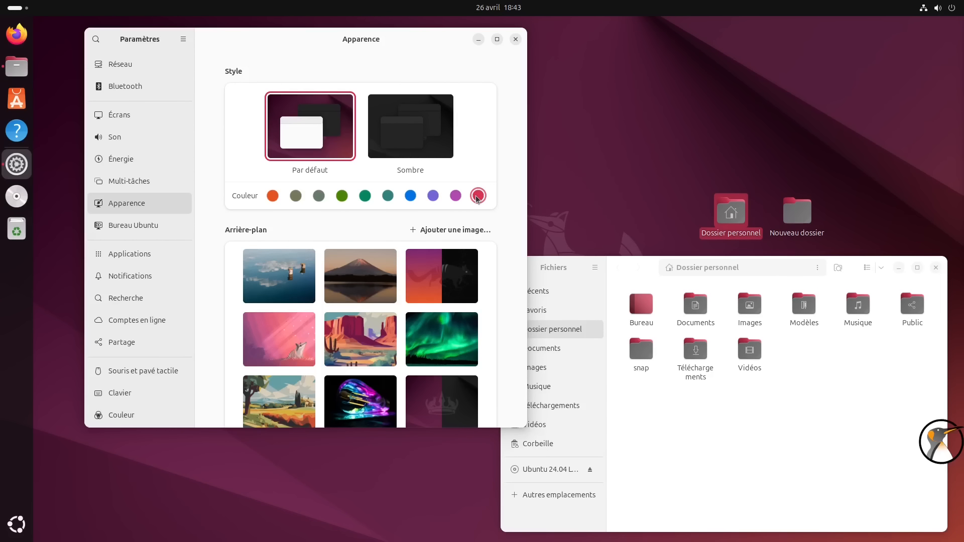
click(411, 196)
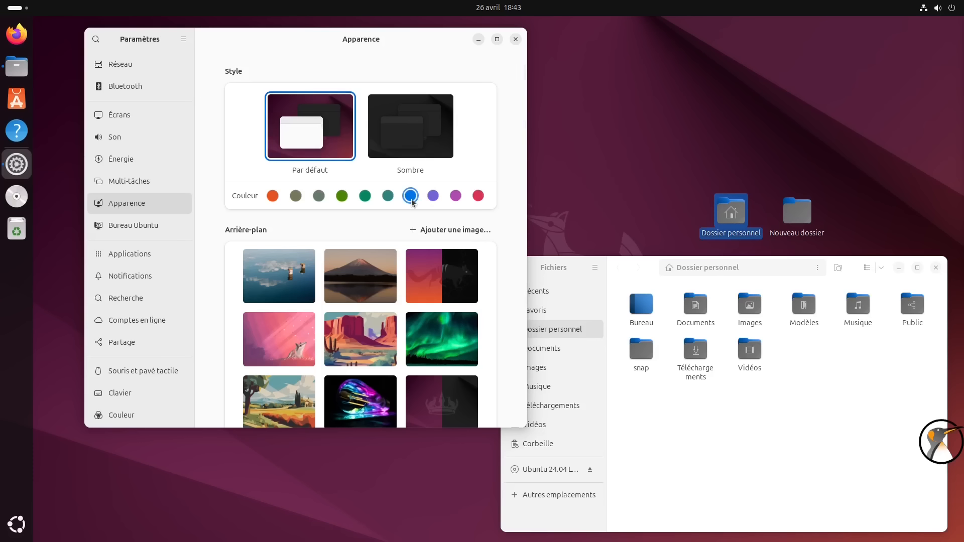
click(272, 196)
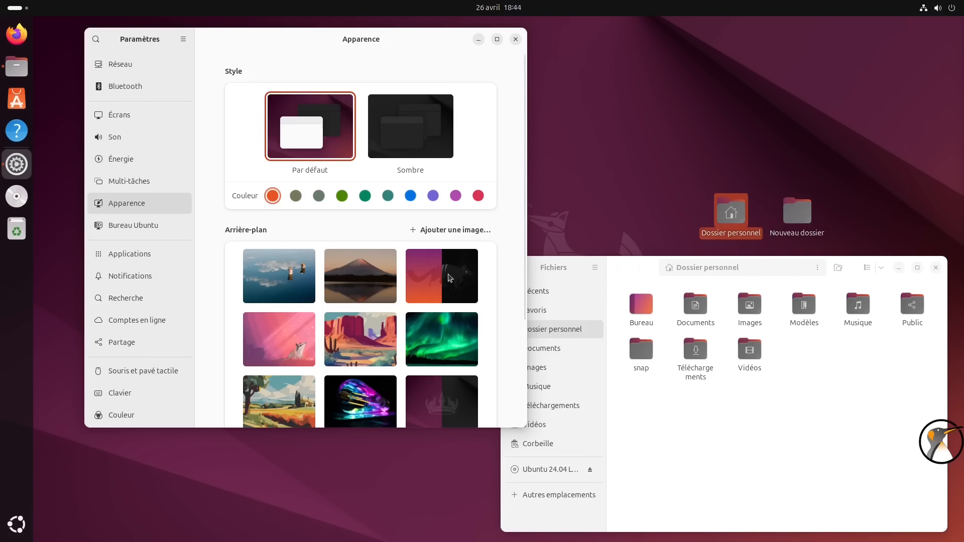
Look through the available desktop backgrounds and close the Fichiers and Paramètres windows.
scroll(448, 288, down, 5)
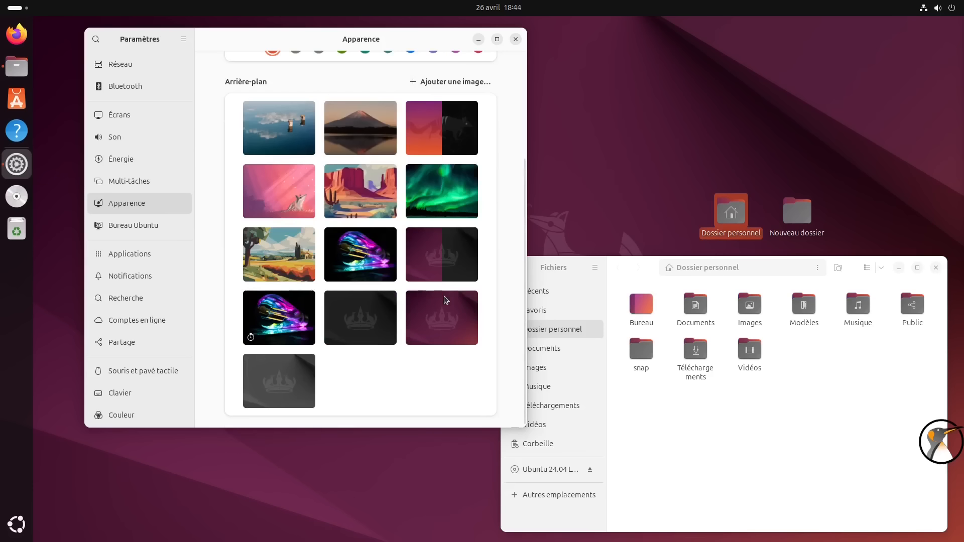
click(936, 271)
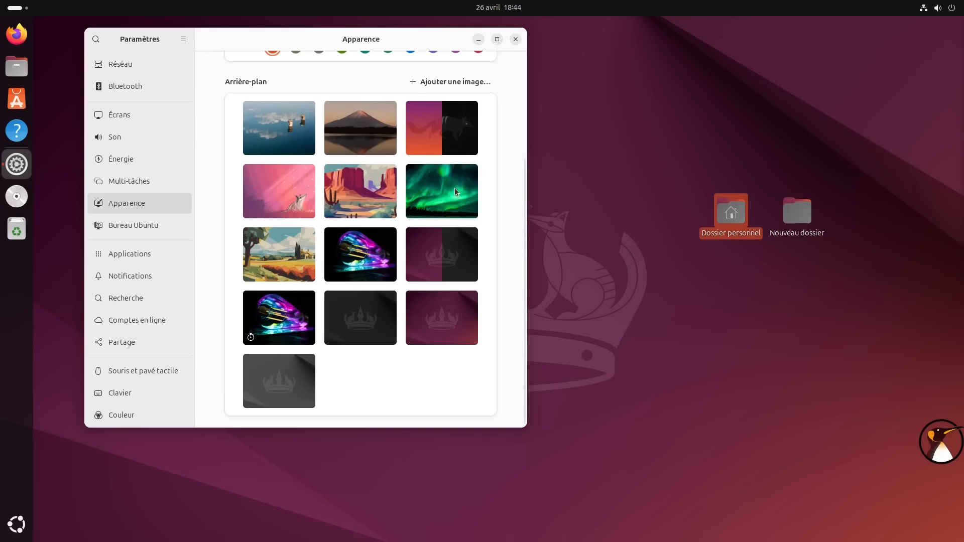
click(512, 43)
Open the activities overview and display the grid of installed applications.
click(14, 8)
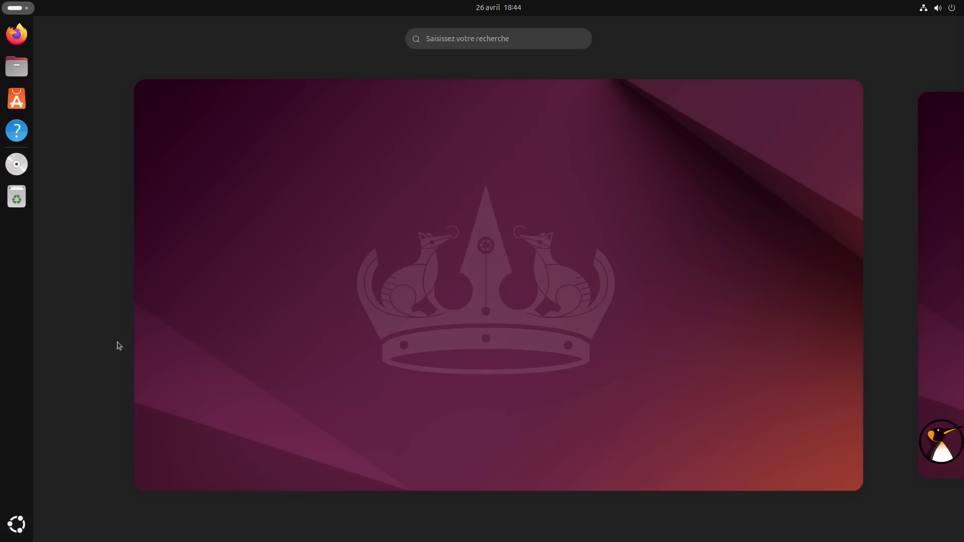
click(18, 525)
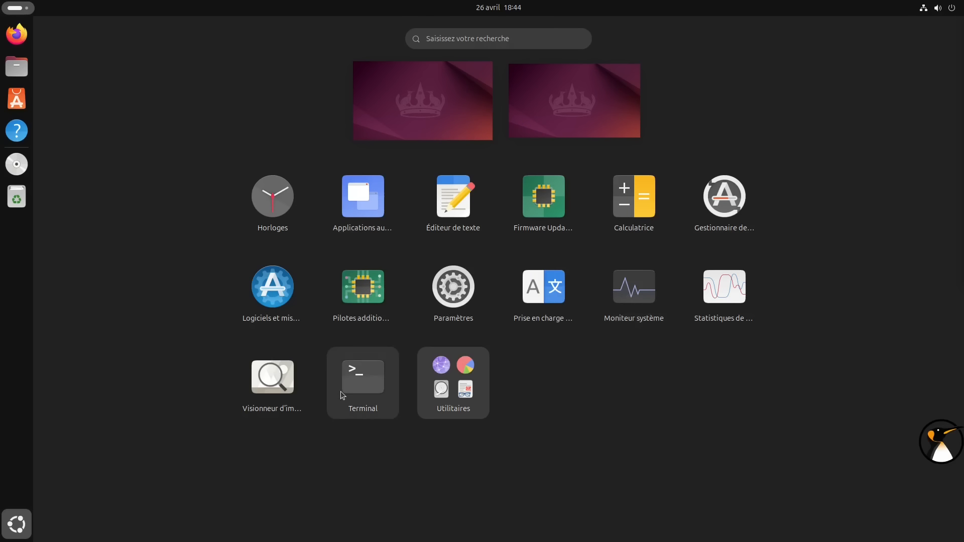
Look through the applications in the Utilitaires folder and close the folder again.
click(430, 416)
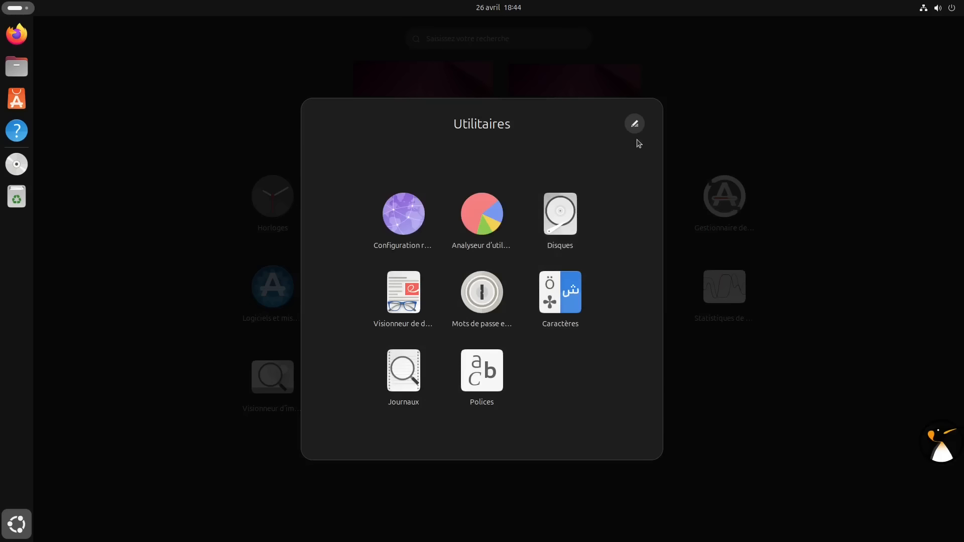
click(191, 249)
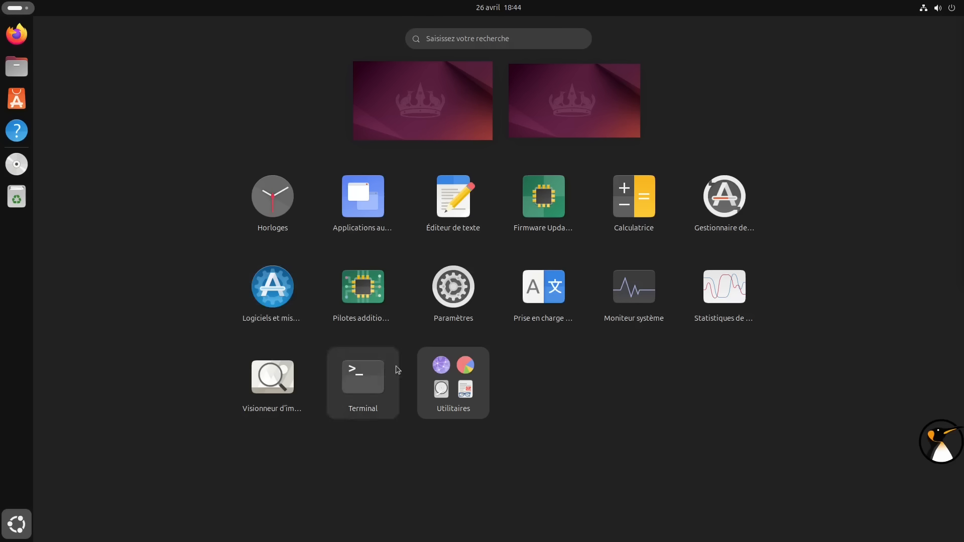
Open a Terminal window, maximise it and enlarge its text by three zoom levels.
click(374, 387)
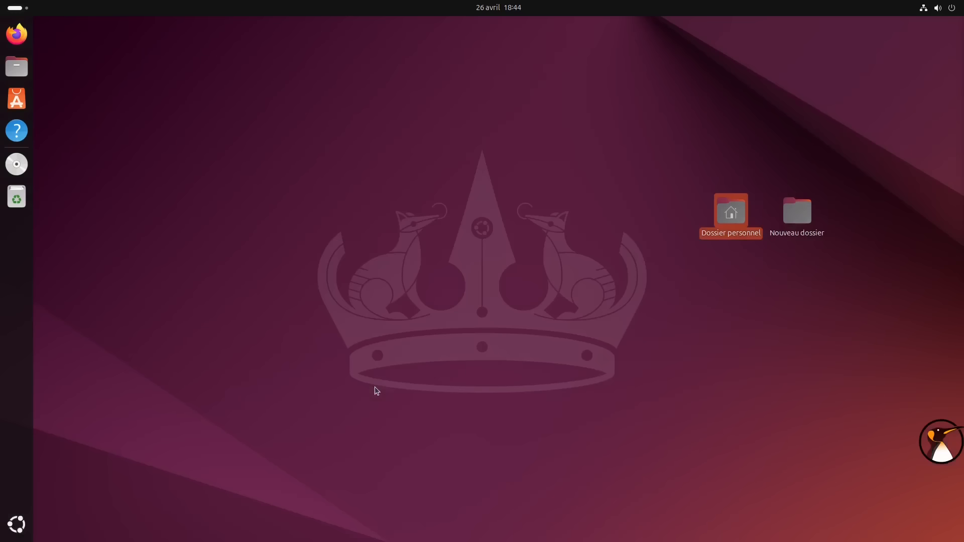
click(410, 28)
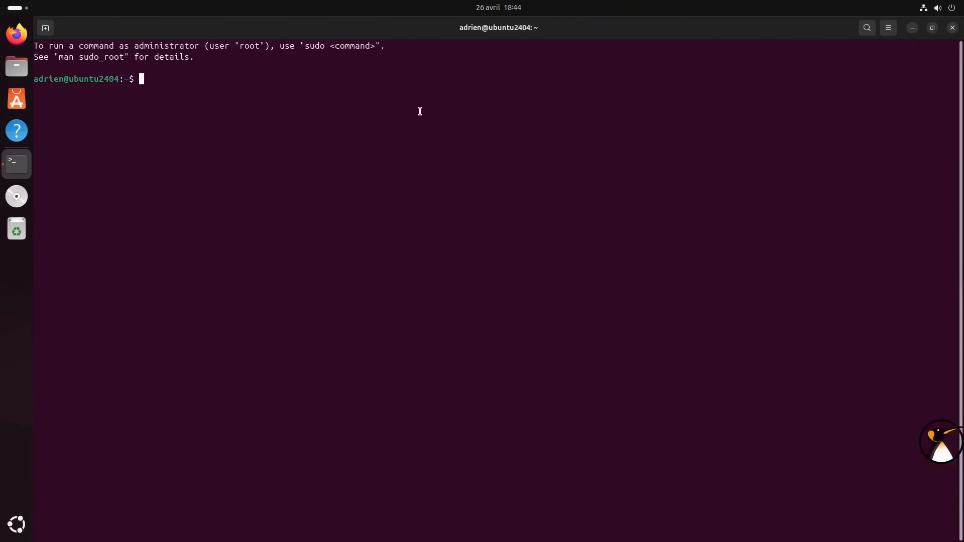
key(ctrl+plus)
key(ctrl+plus)
key(ctrl+plus)
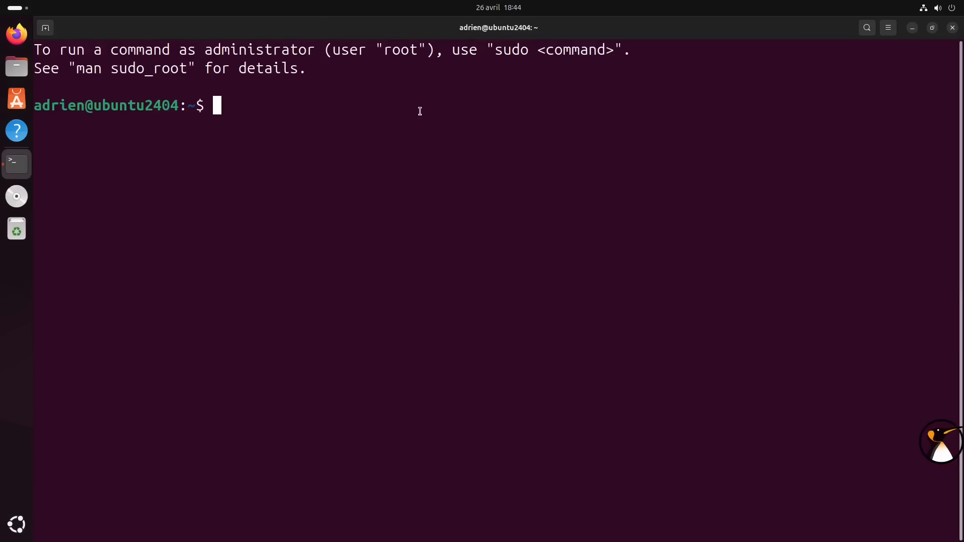
Check the kernel release with the command uname -r and highlight the version string it returns.
text(uname -r)
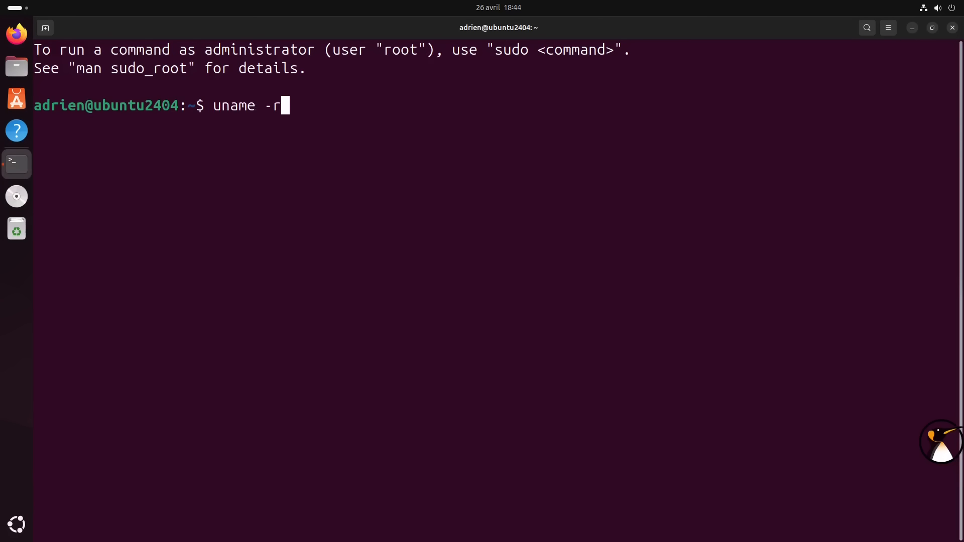
key(Return)
double_click(126, 124)
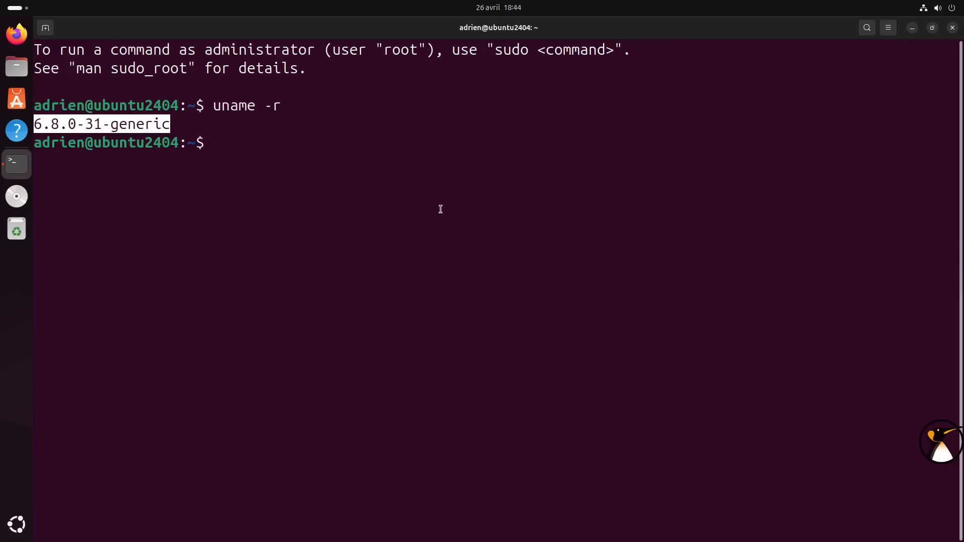